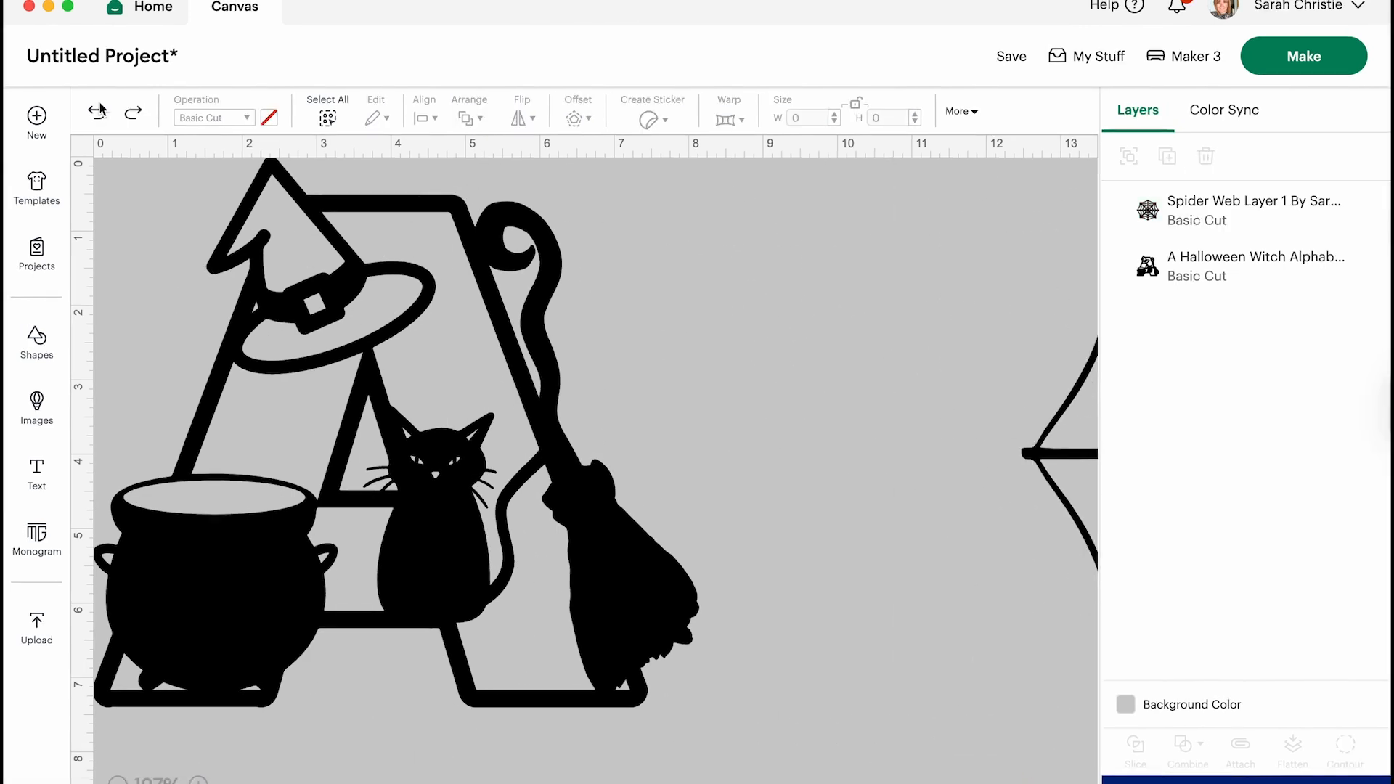
Step: Duplicate the Halloween witch letter A and place the copy in the empty space beside the original
click(460, 449)
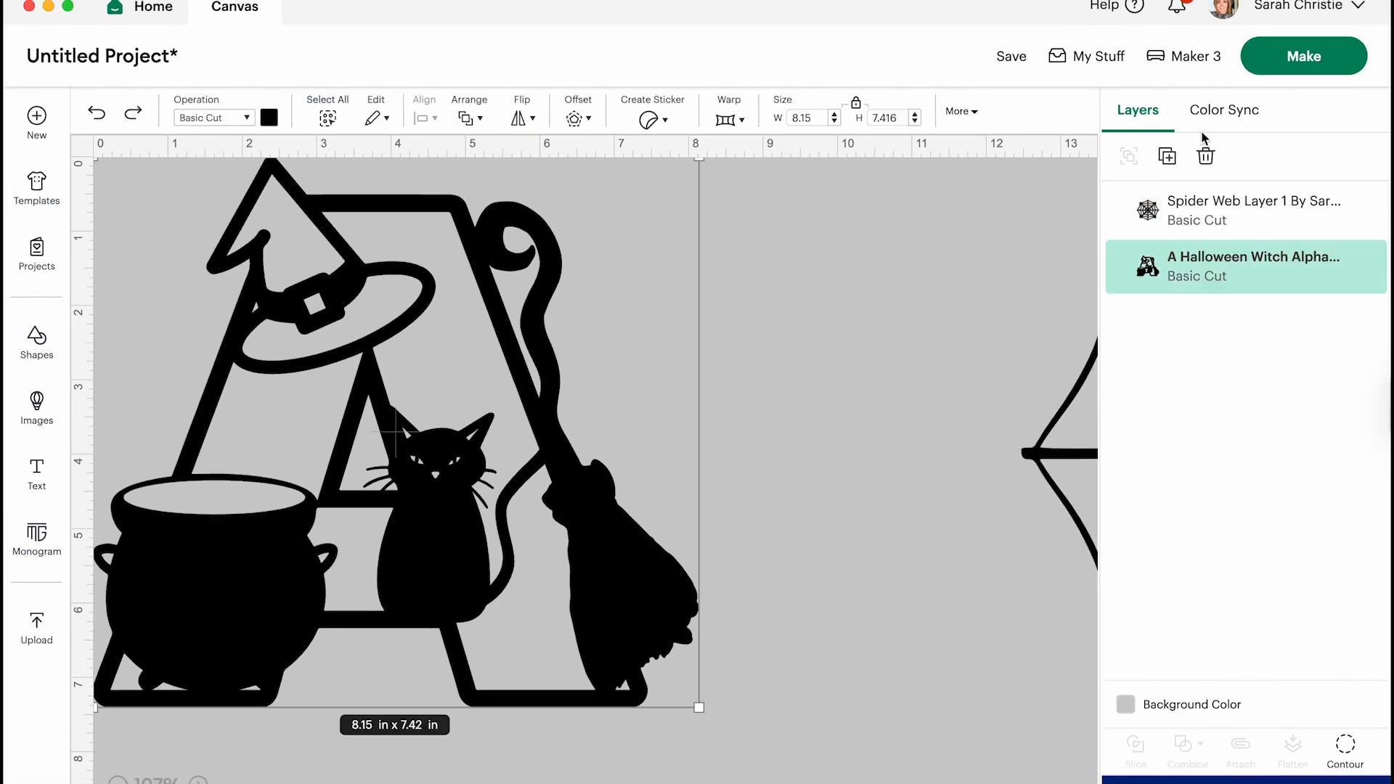
click(1167, 156)
drag(225, 617, 782, 548)
scroll(779, 548, right, 5)
scroll(776, 539, right, 5)
drag(851, 489, 1390, 560)
drag(569, 575, 782, 576)
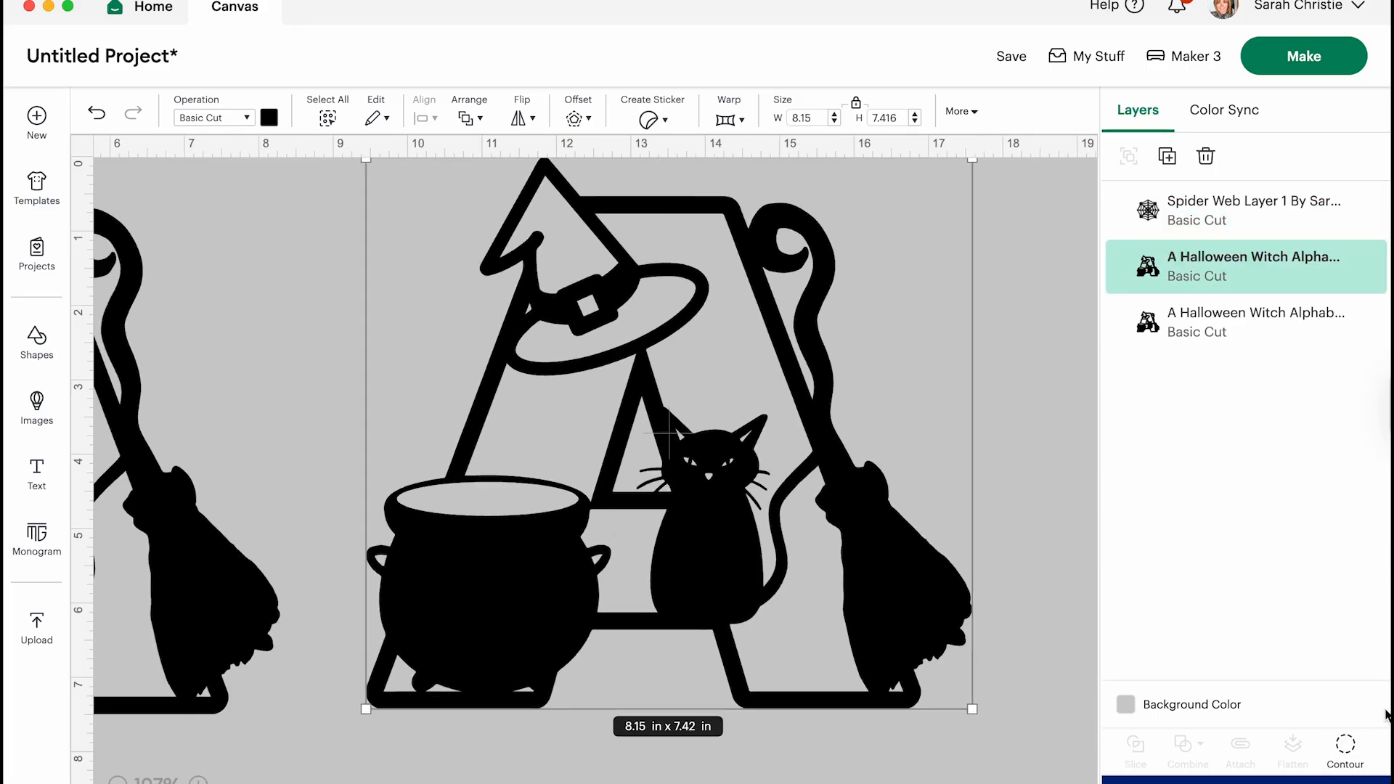
Step: Hide the contours of the hat's crown and brim and the cat's ears and nose in the copy, keeping its outer contour
click(1346, 746)
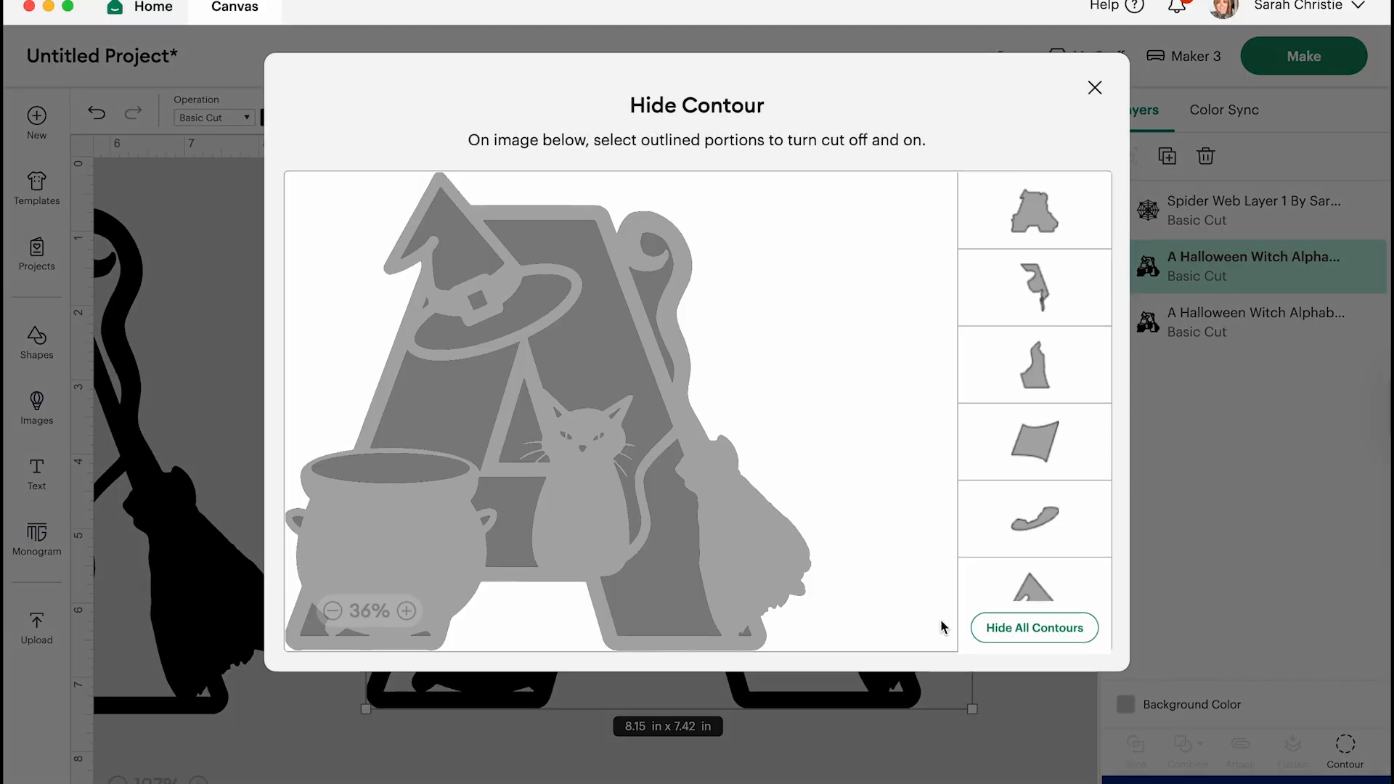
click(1018, 626)
click(1018, 626)
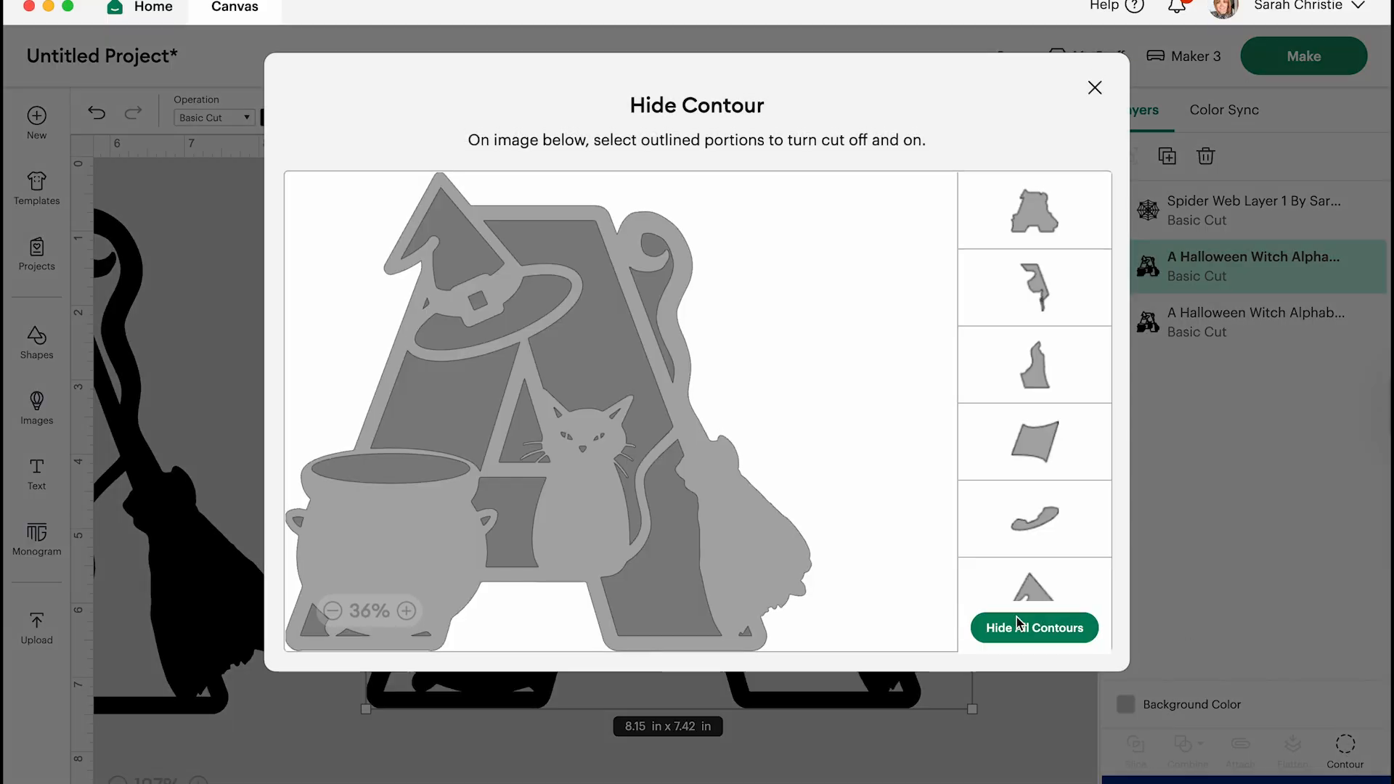
click(452, 246)
click(462, 340)
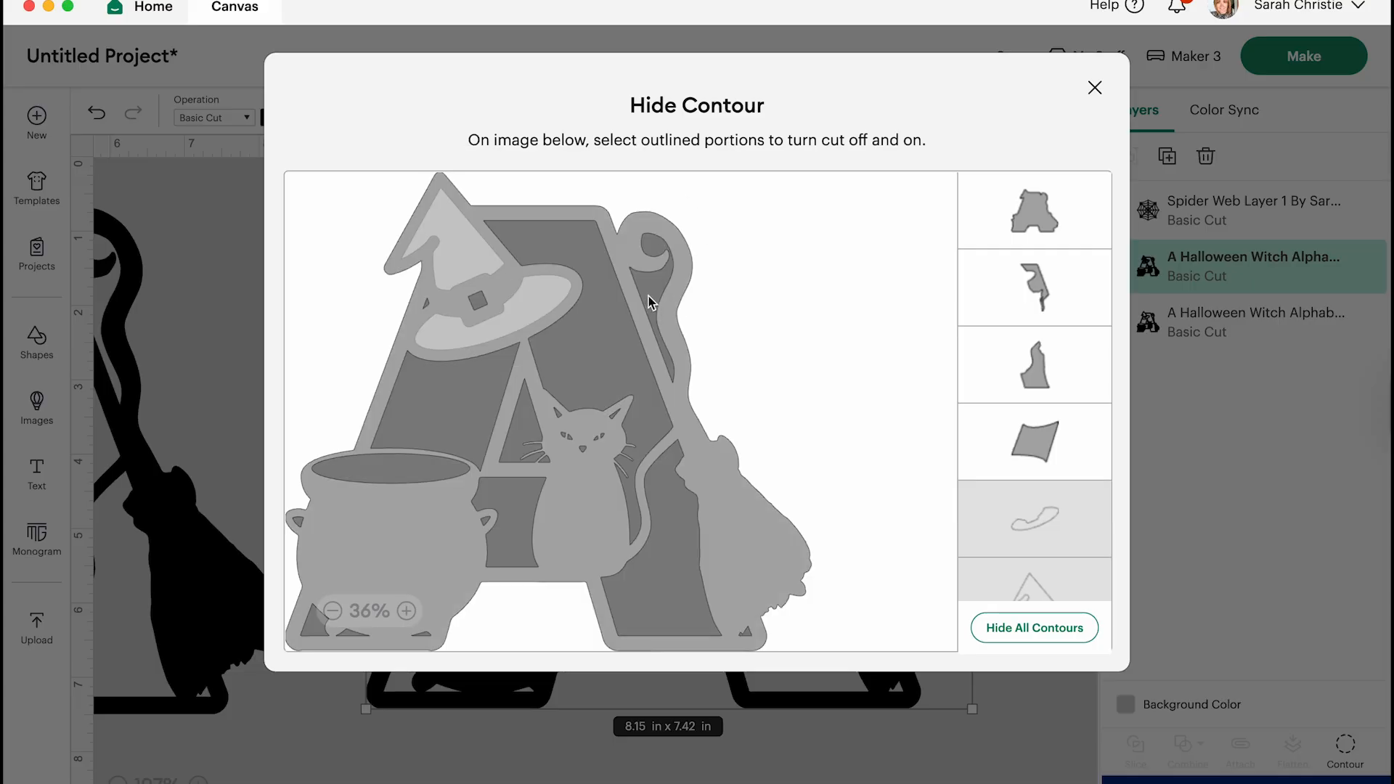
click(647, 239)
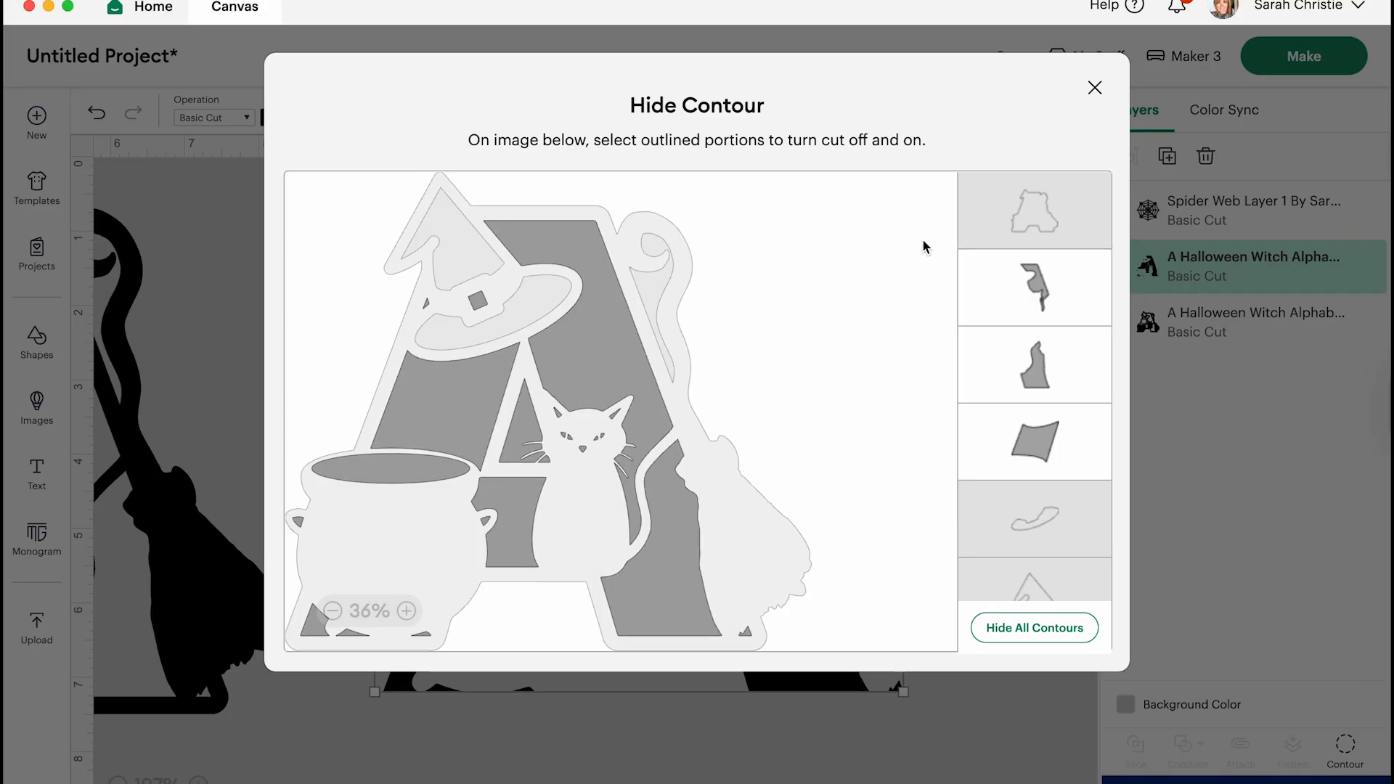
click(1095, 88)
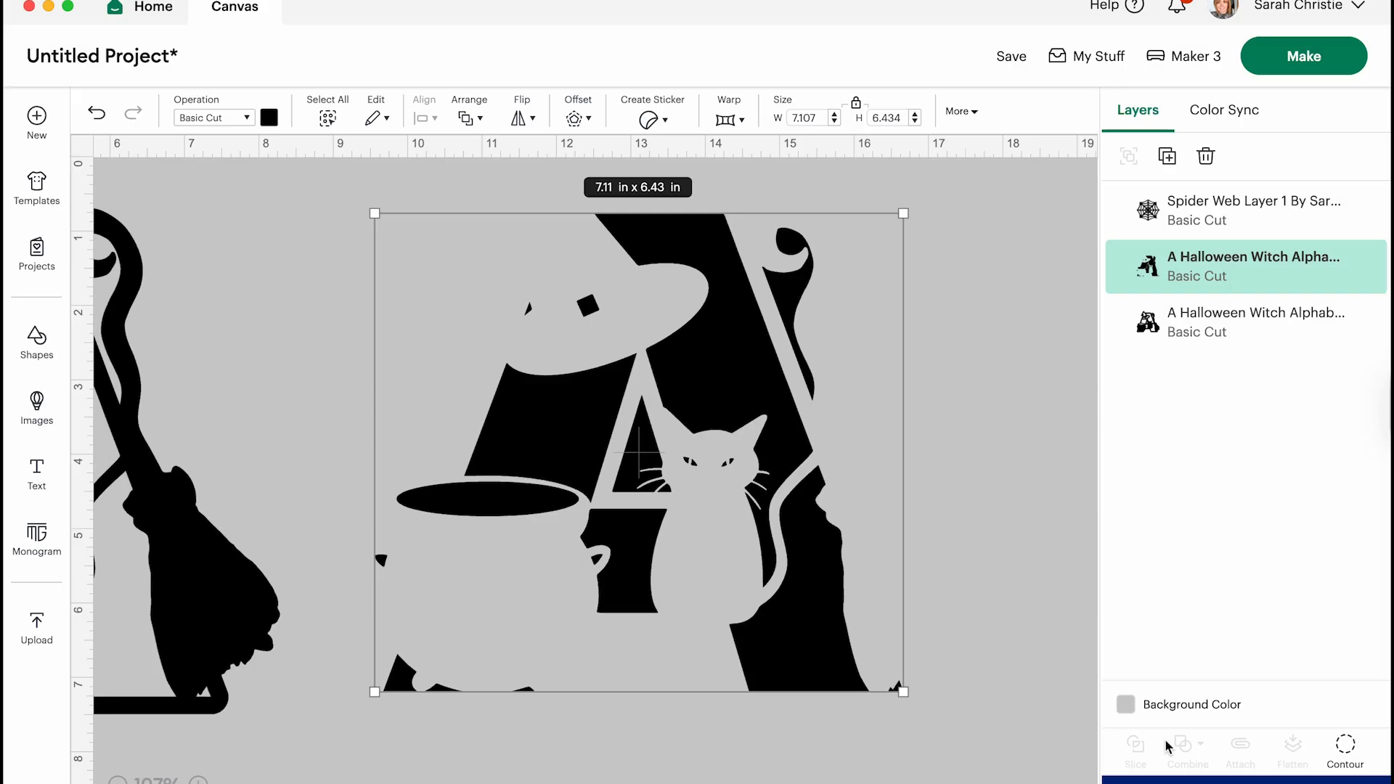
click(1346, 750)
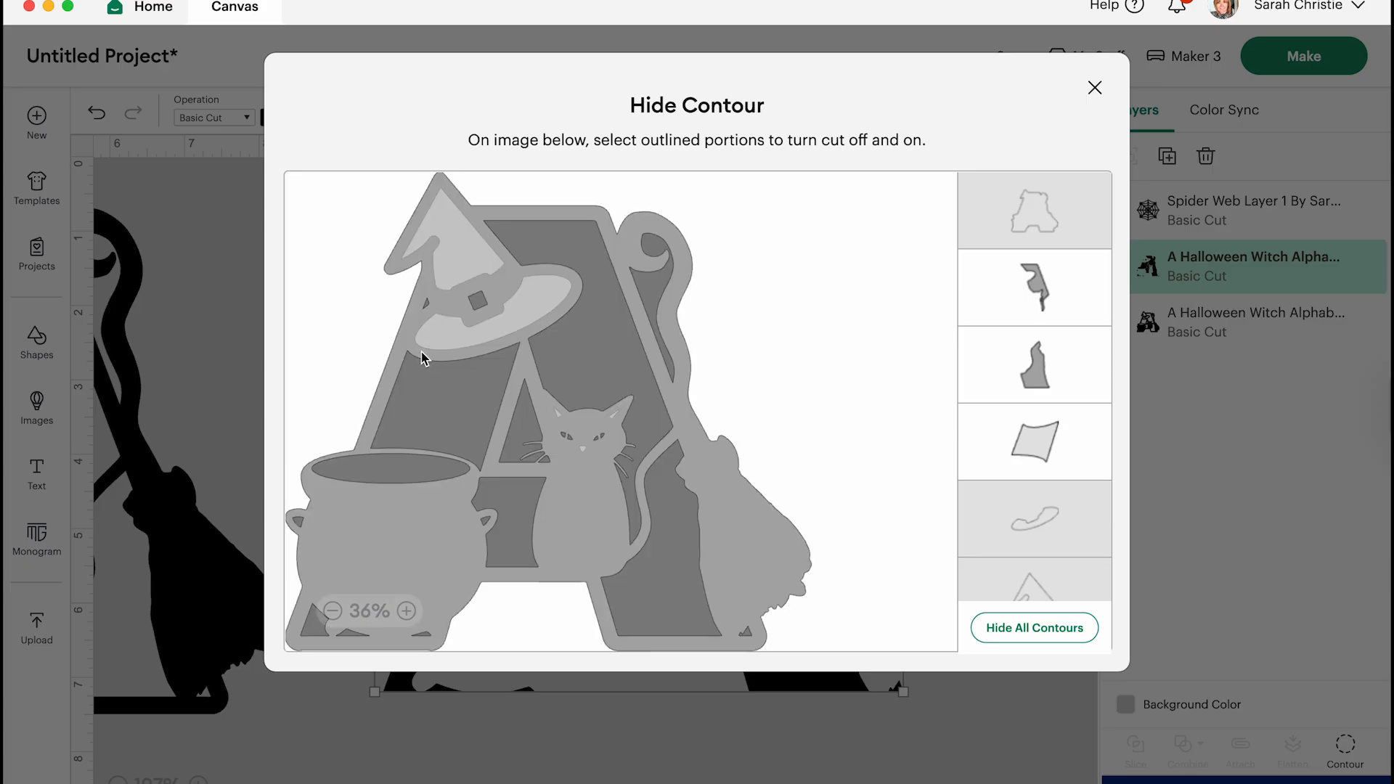
click(1095, 88)
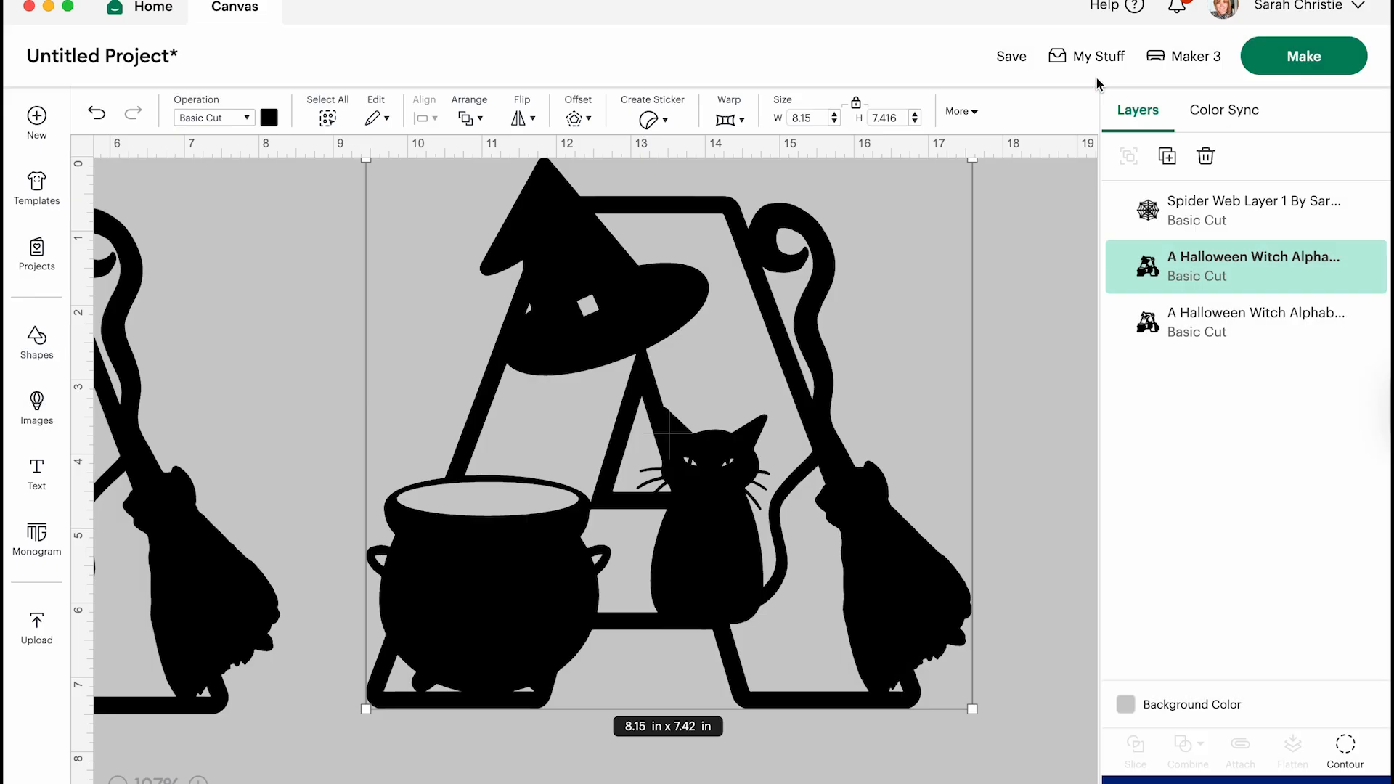
Step: Duplicate the filled-hat copy, move it over the original letter A, and send it to the back
click(1167, 156)
drag(748, 371, 6, 336)
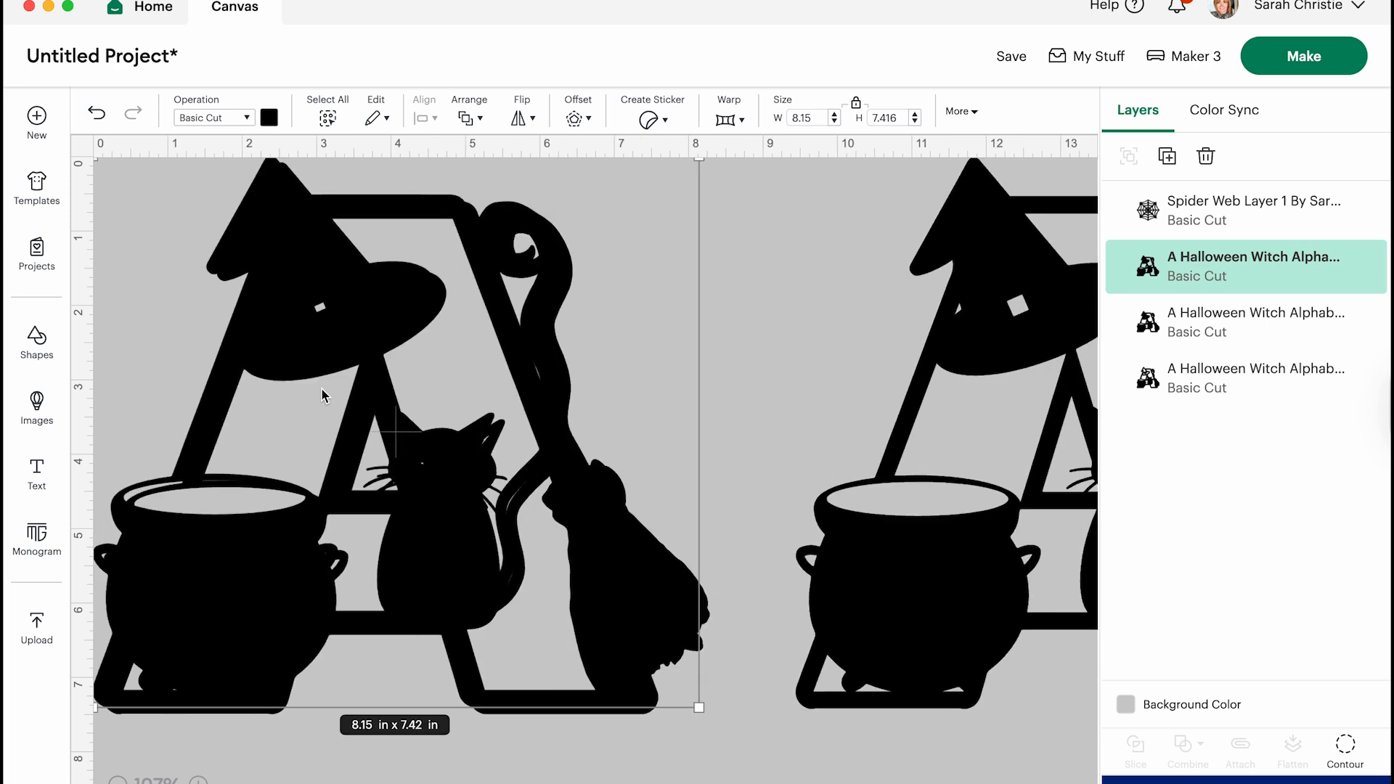
right_click(317, 252)
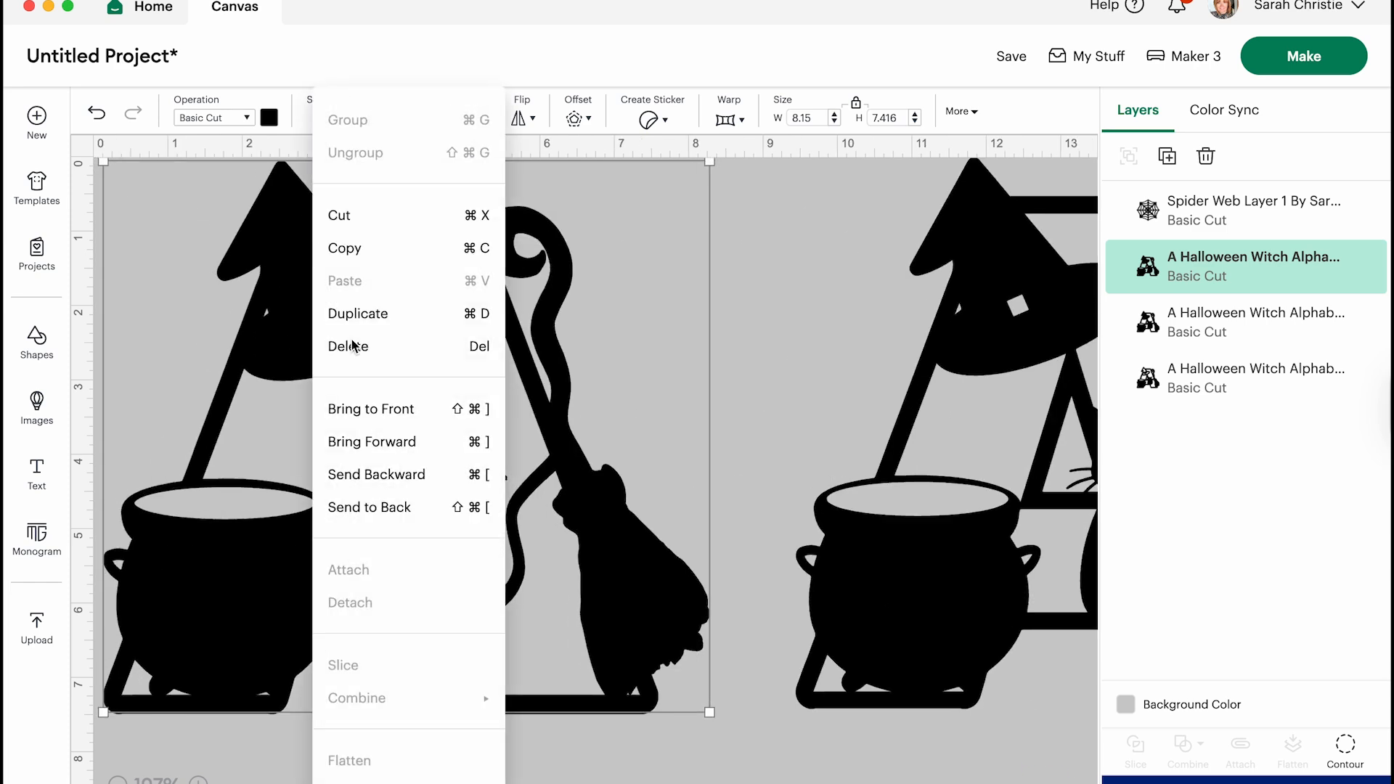
click(375, 503)
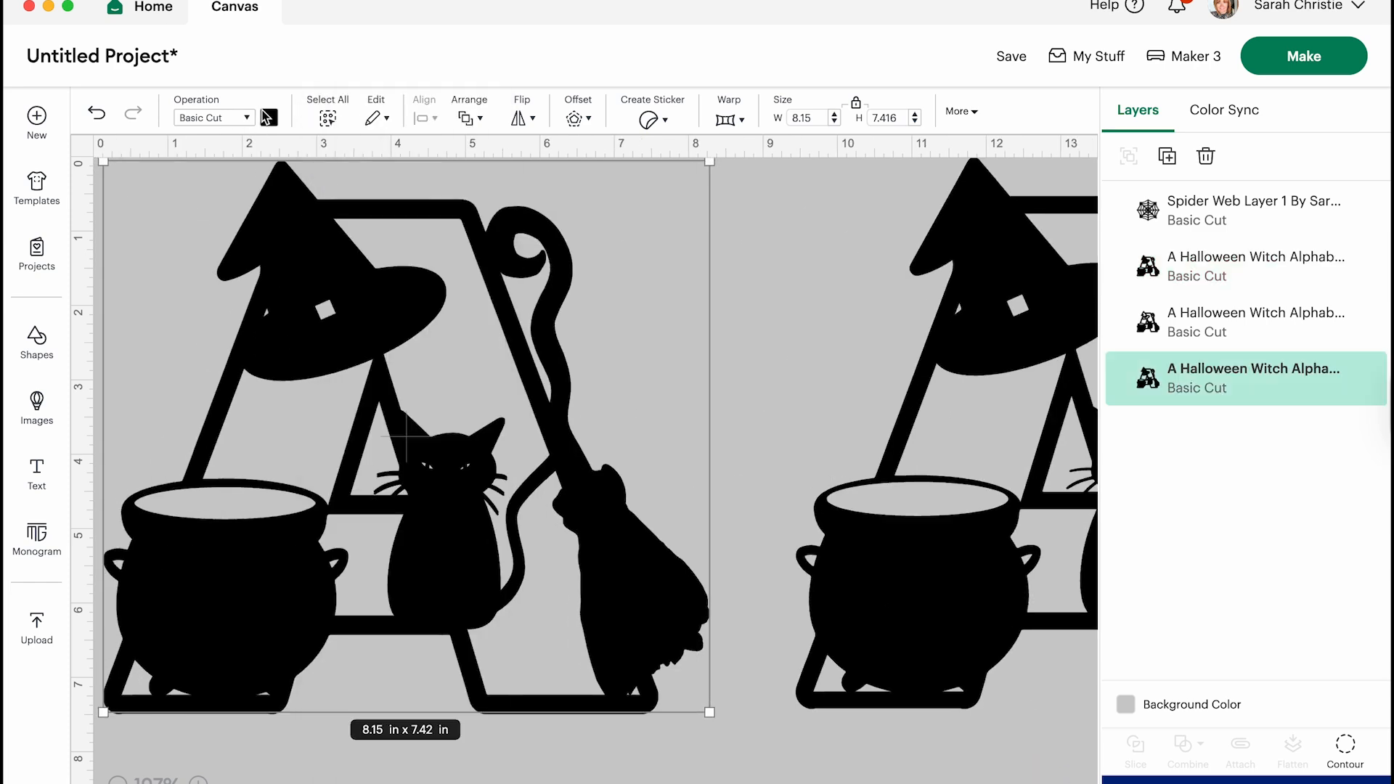
Step: Colour the back layer purple and align the original black letter layer on top of it
click(269, 118)
click(316, 262)
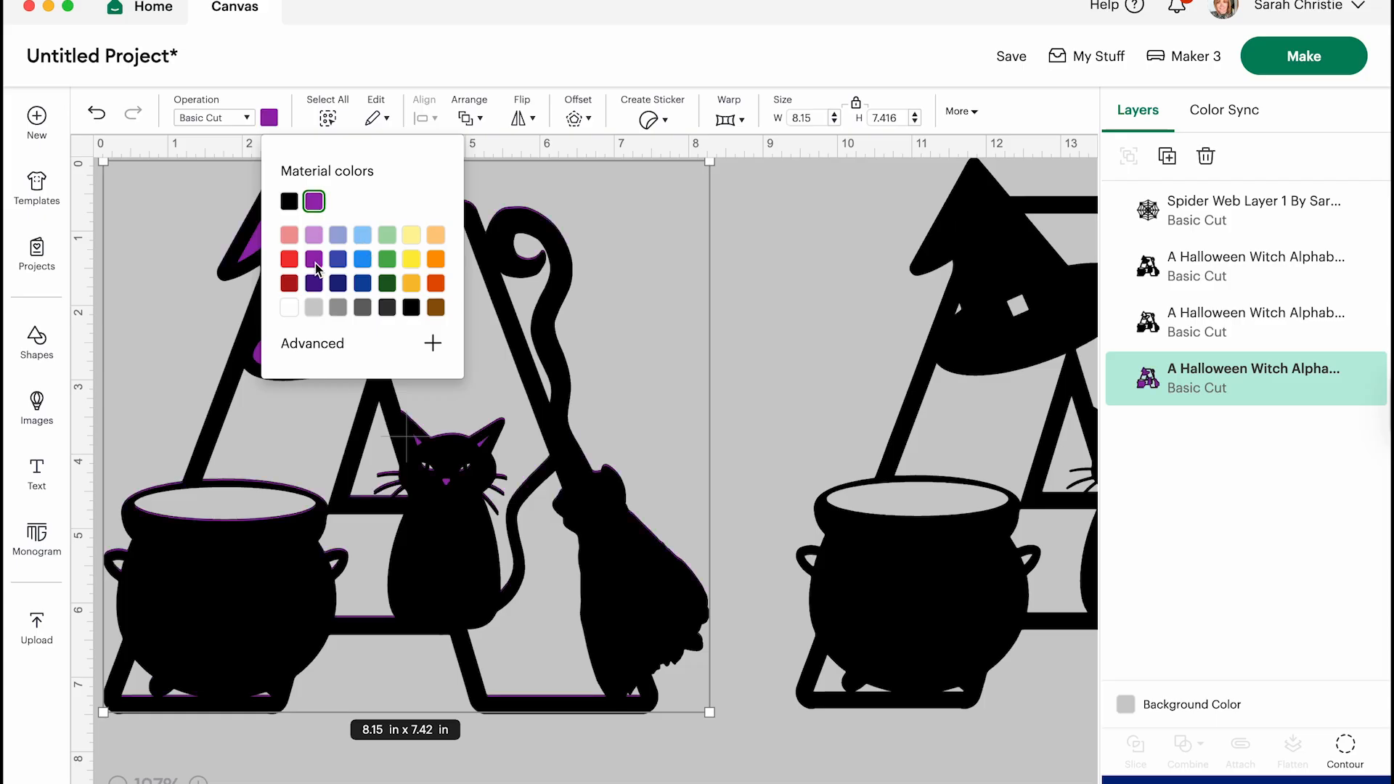
click(730, 282)
drag(424, 531, 428, 536)
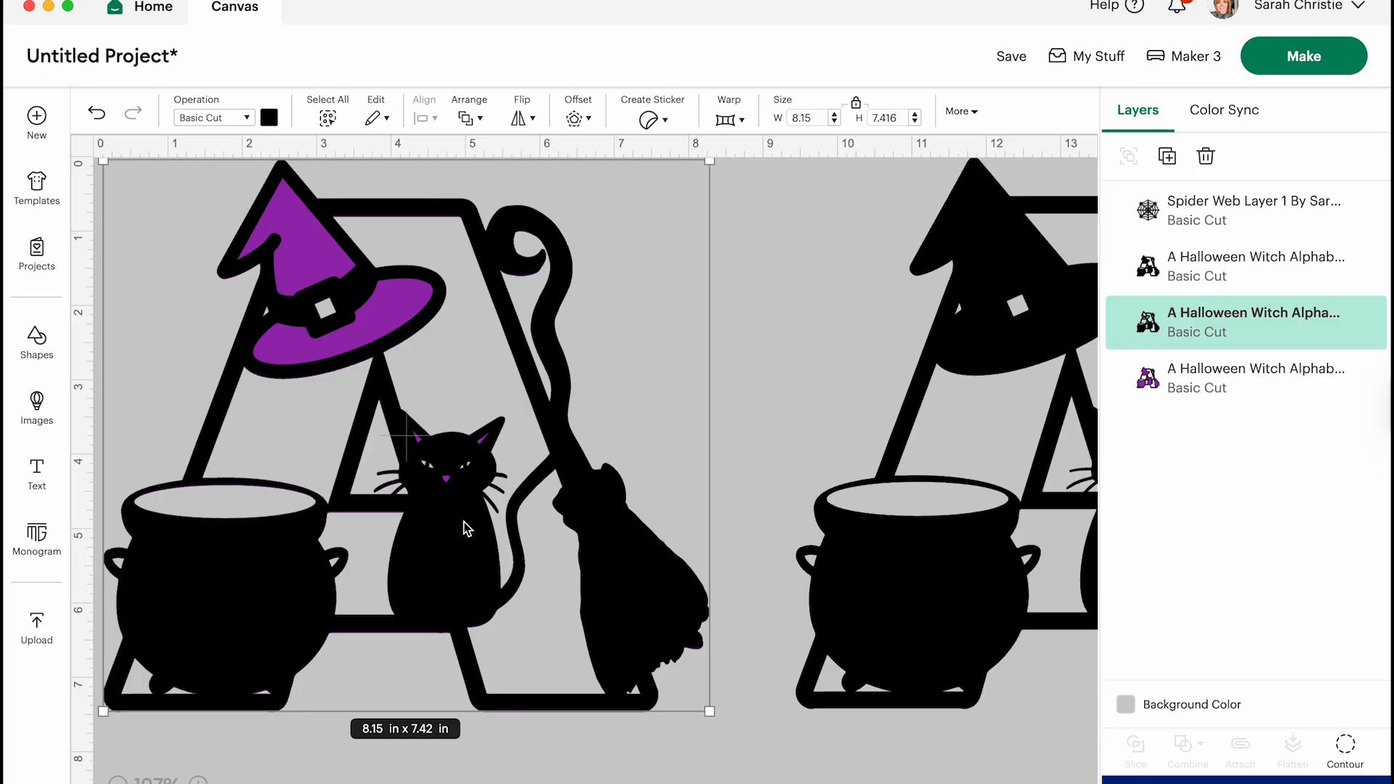
Step: Hide all contours of the remaining black filled-hat copy
scroll(436, 436, right, 10)
click(437, 511)
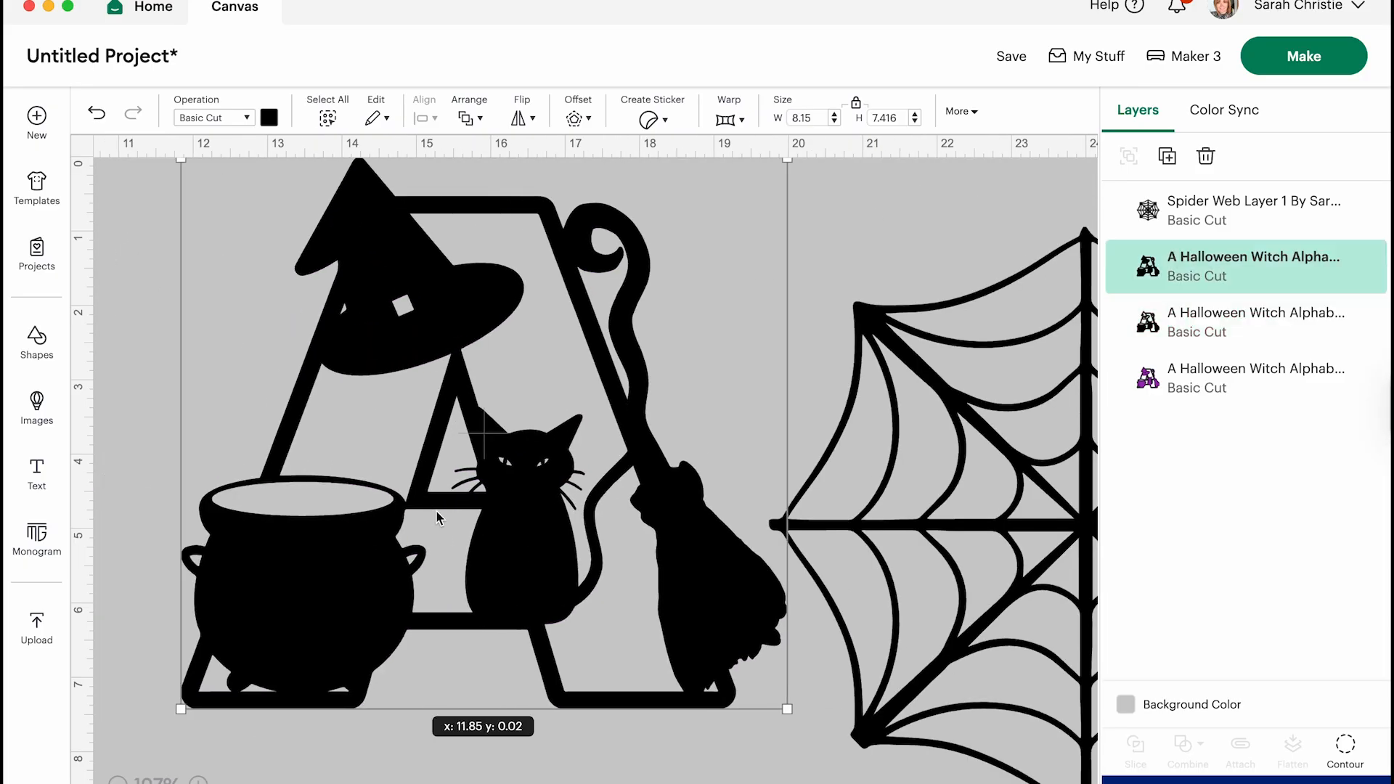
click(1346, 746)
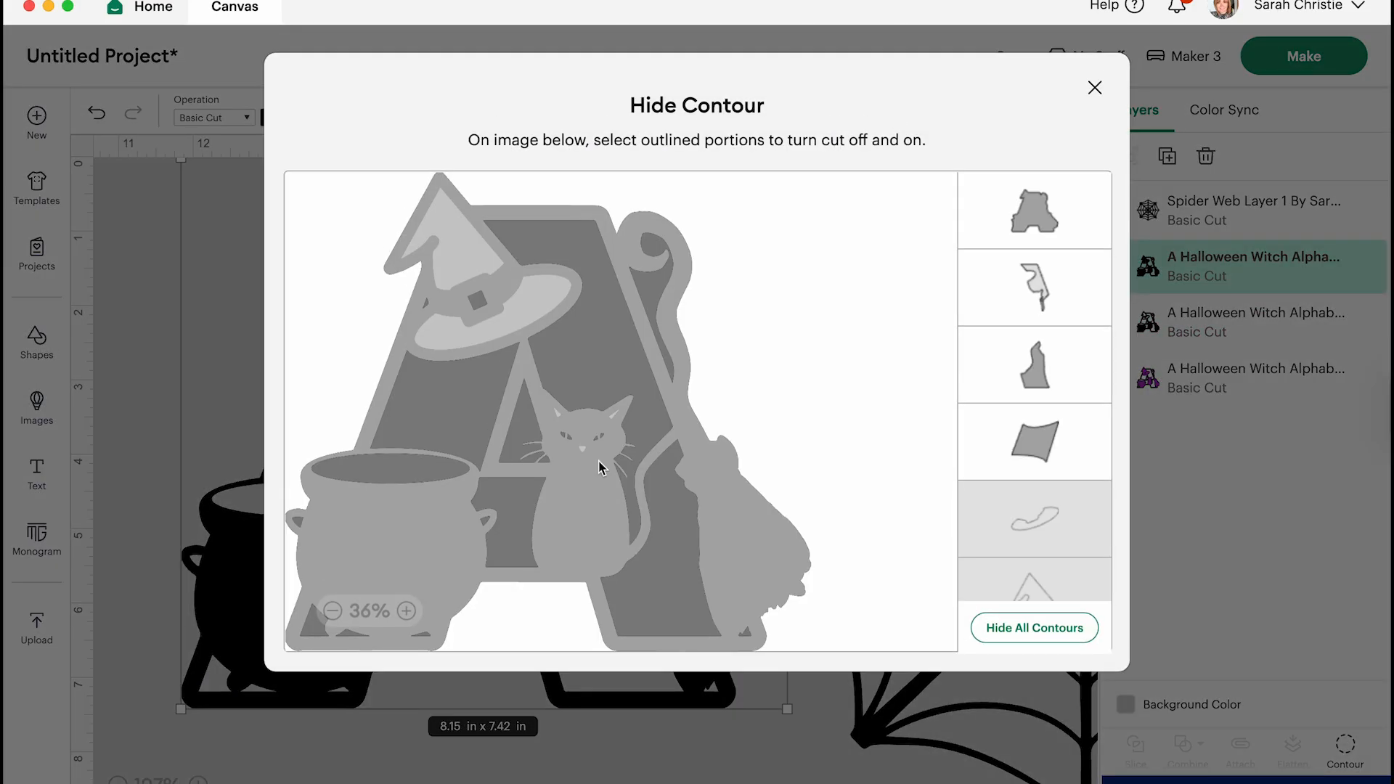
click(1030, 632)
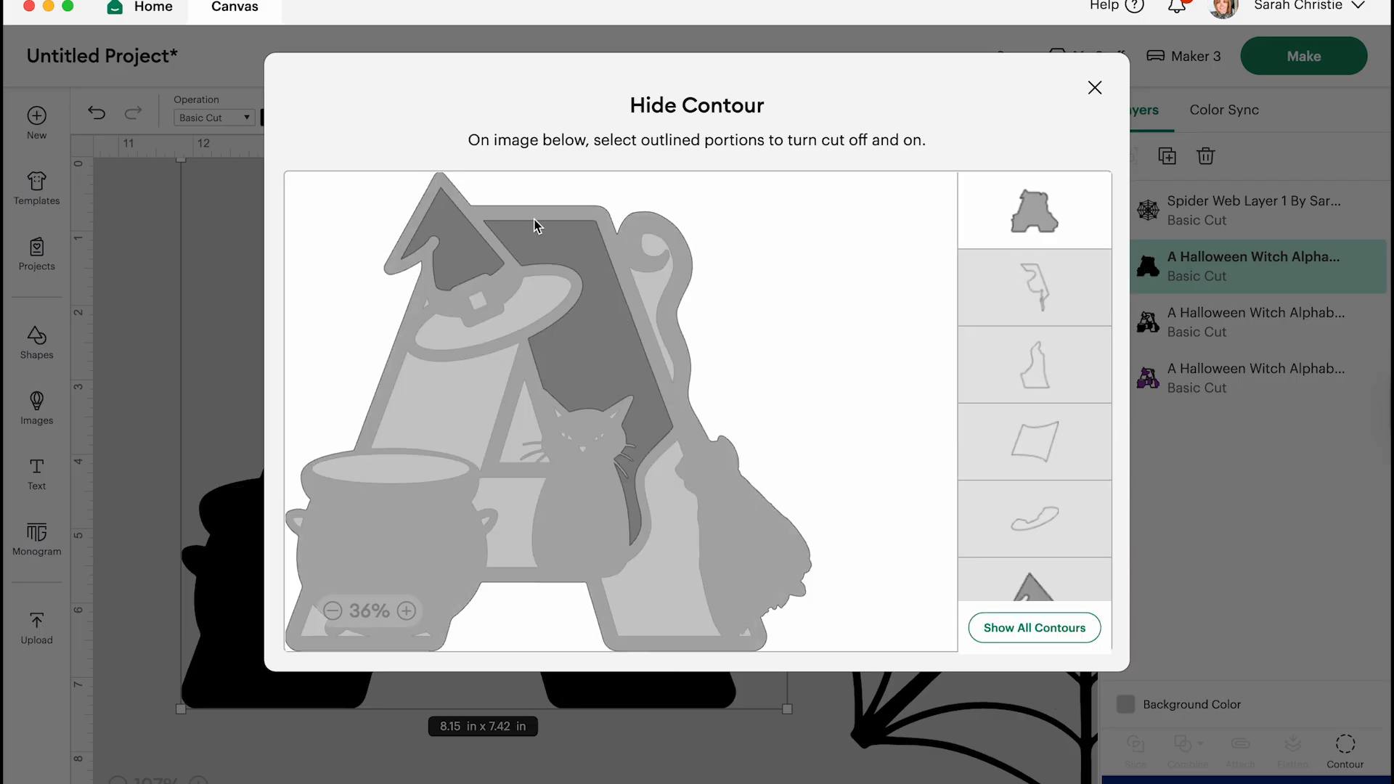
Step: Turn the cuts back on for the letter's background openings, the broom curl and the cauldron handles, keeping the hat, buckle and cauldron rim filled
click(429, 409)
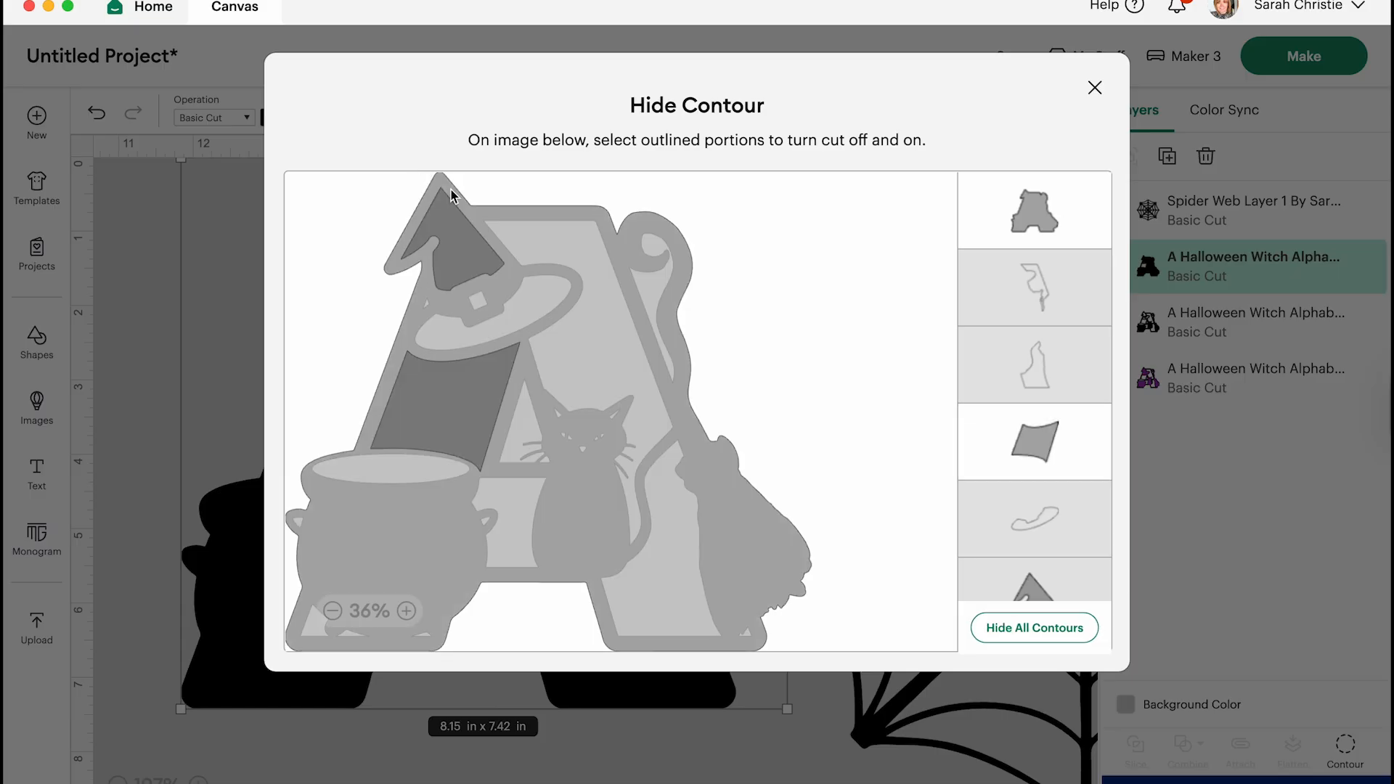
click(578, 255)
click(519, 432)
click(516, 527)
click(651, 573)
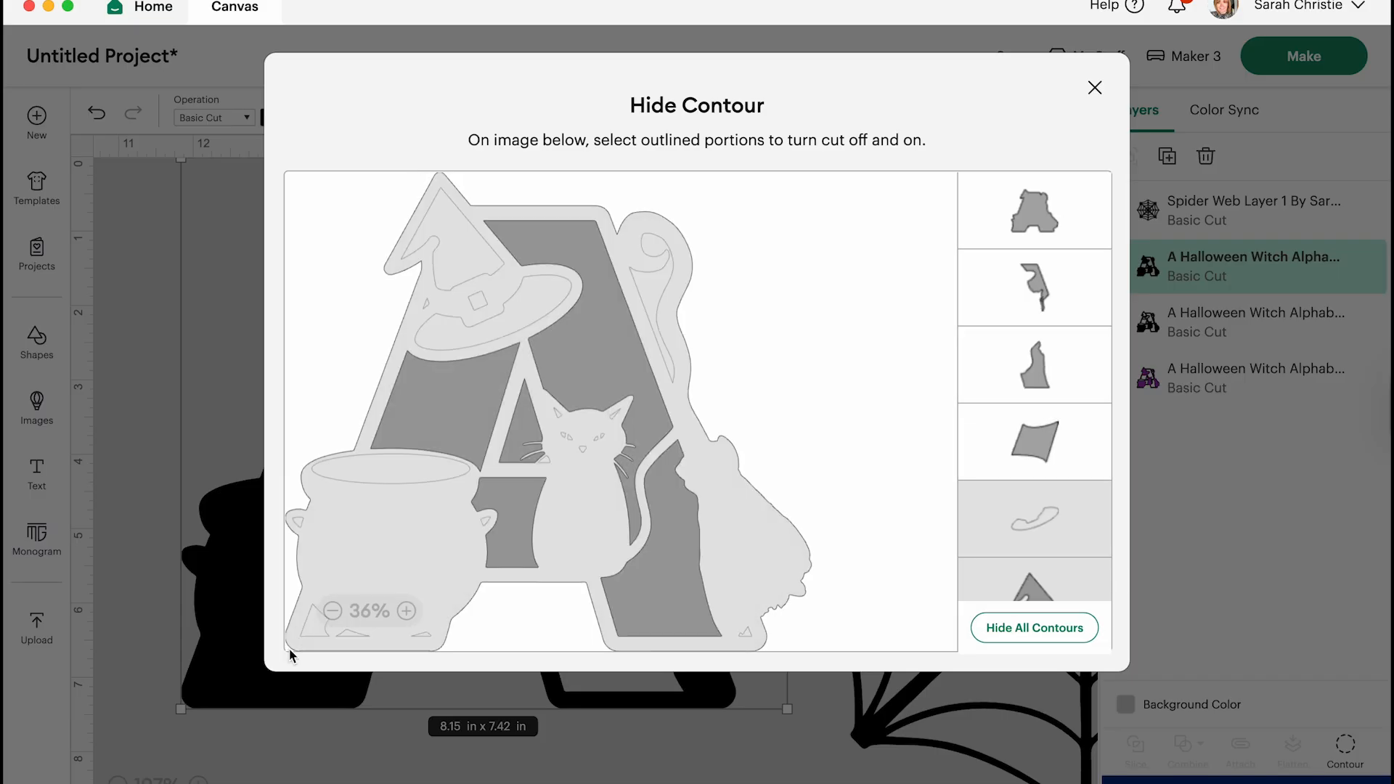
click(307, 625)
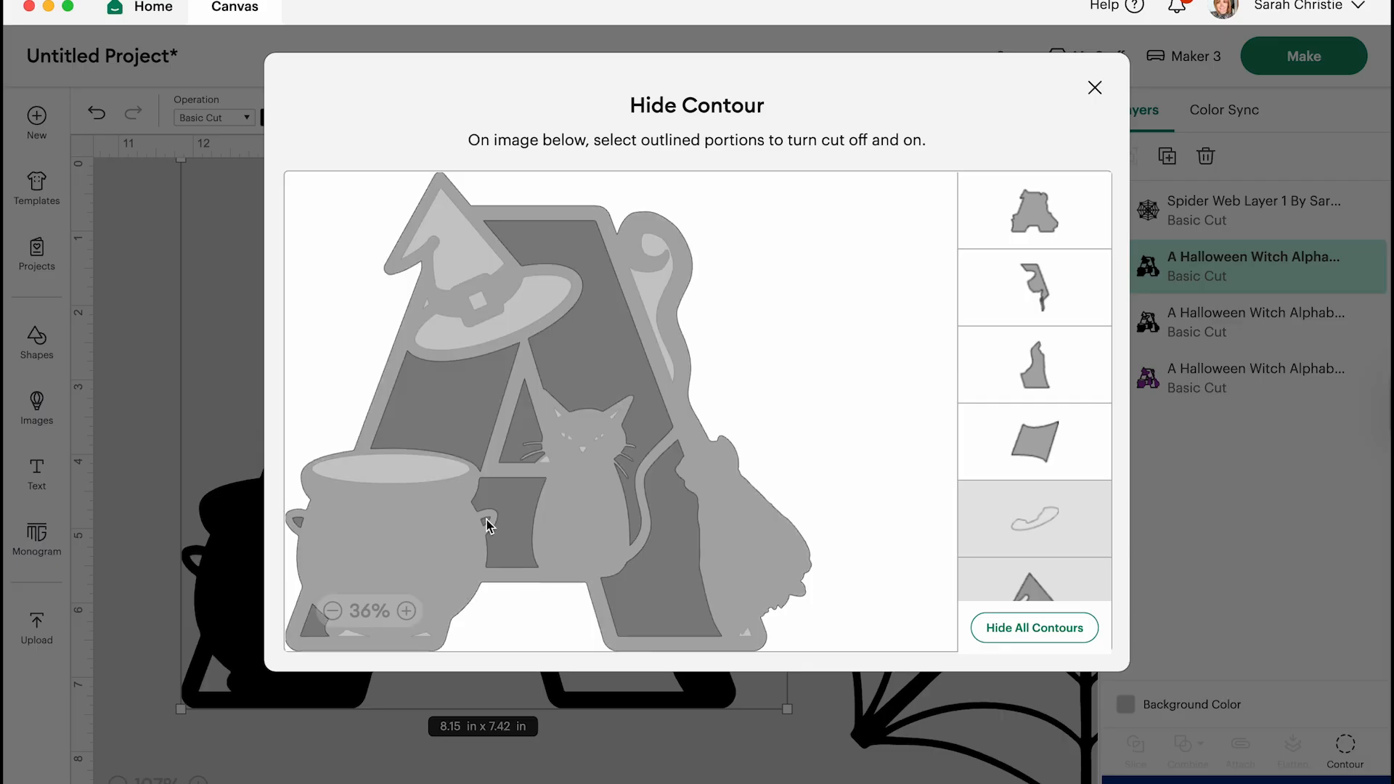
click(459, 471)
click(1092, 88)
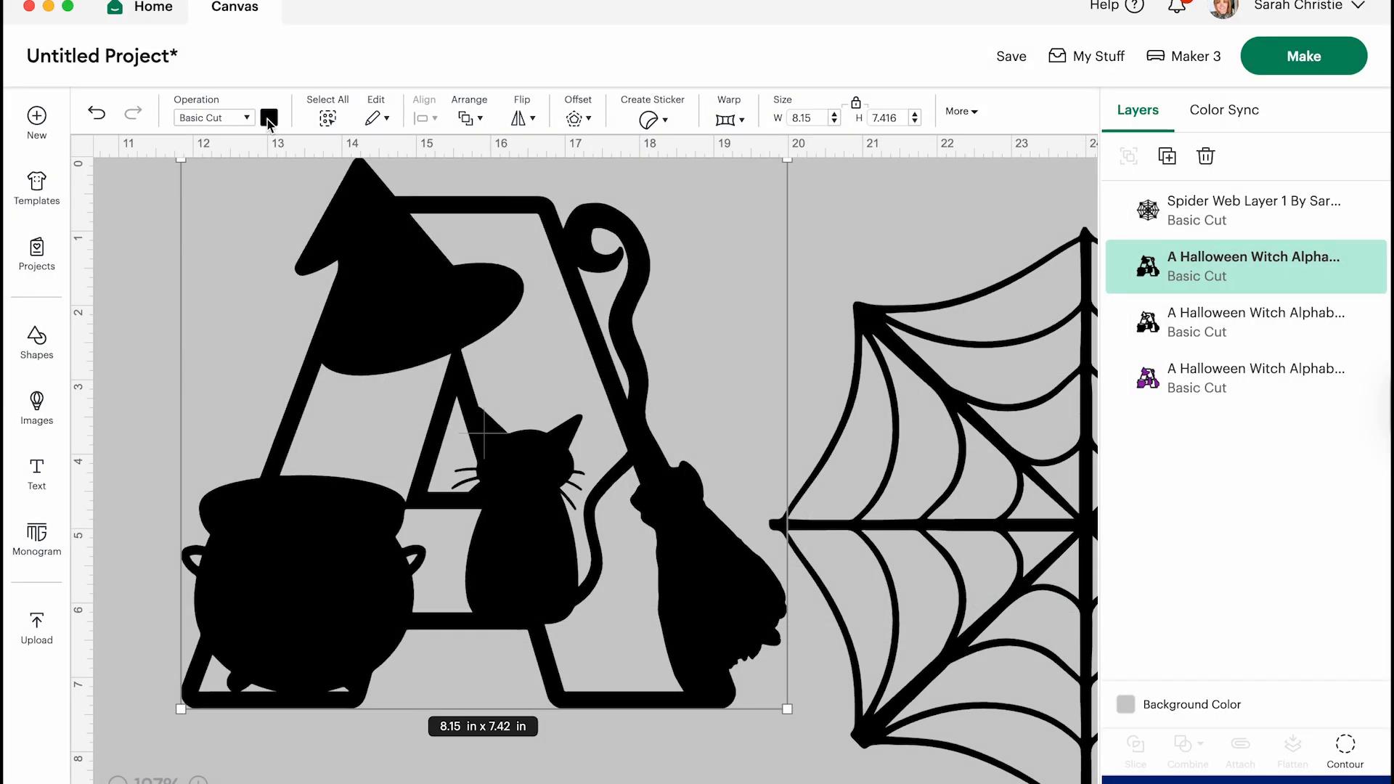
Step: Duplicate the solid black copy, align it over the layered letter A, and send it to the back
click(1162, 163)
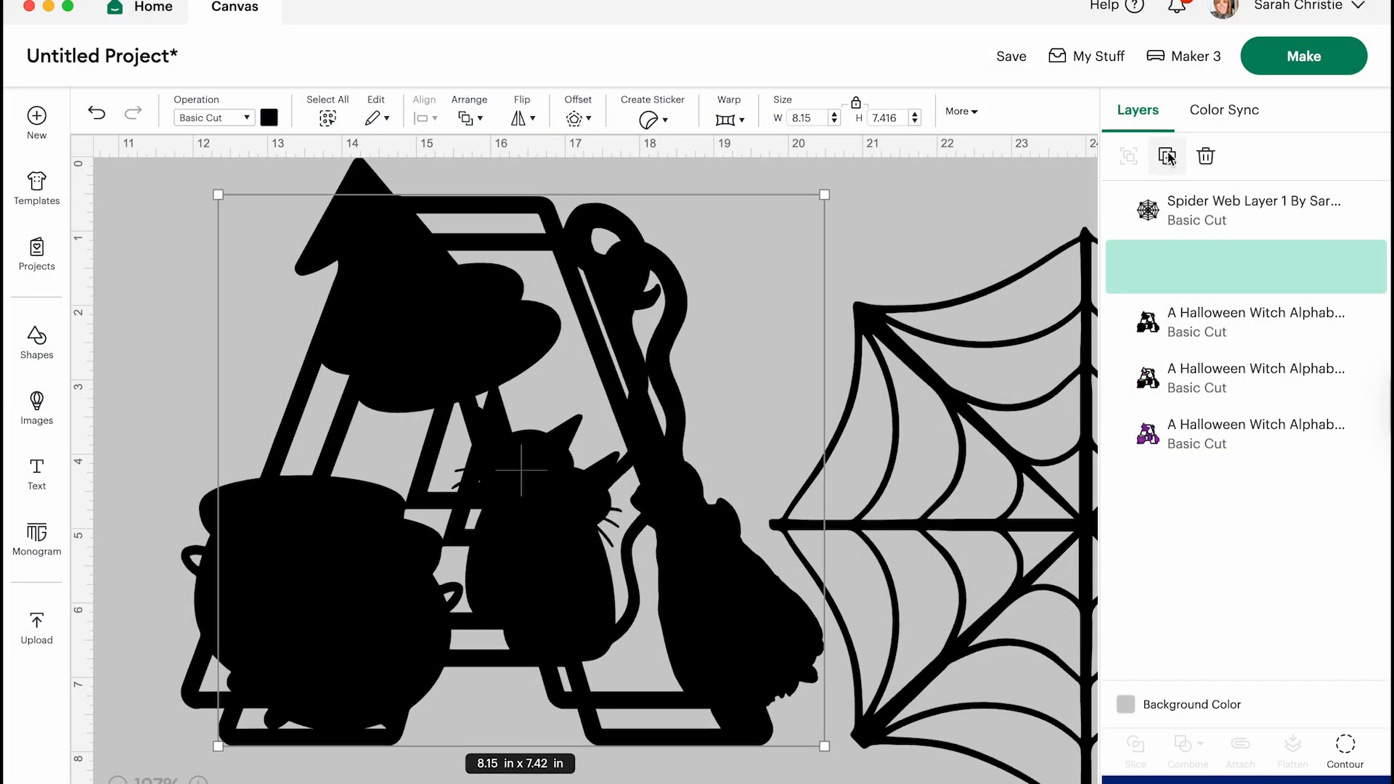
scroll(287, 546, left, 7)
drag(932, 473, 325, 571)
scroll(324, 568, left, 4)
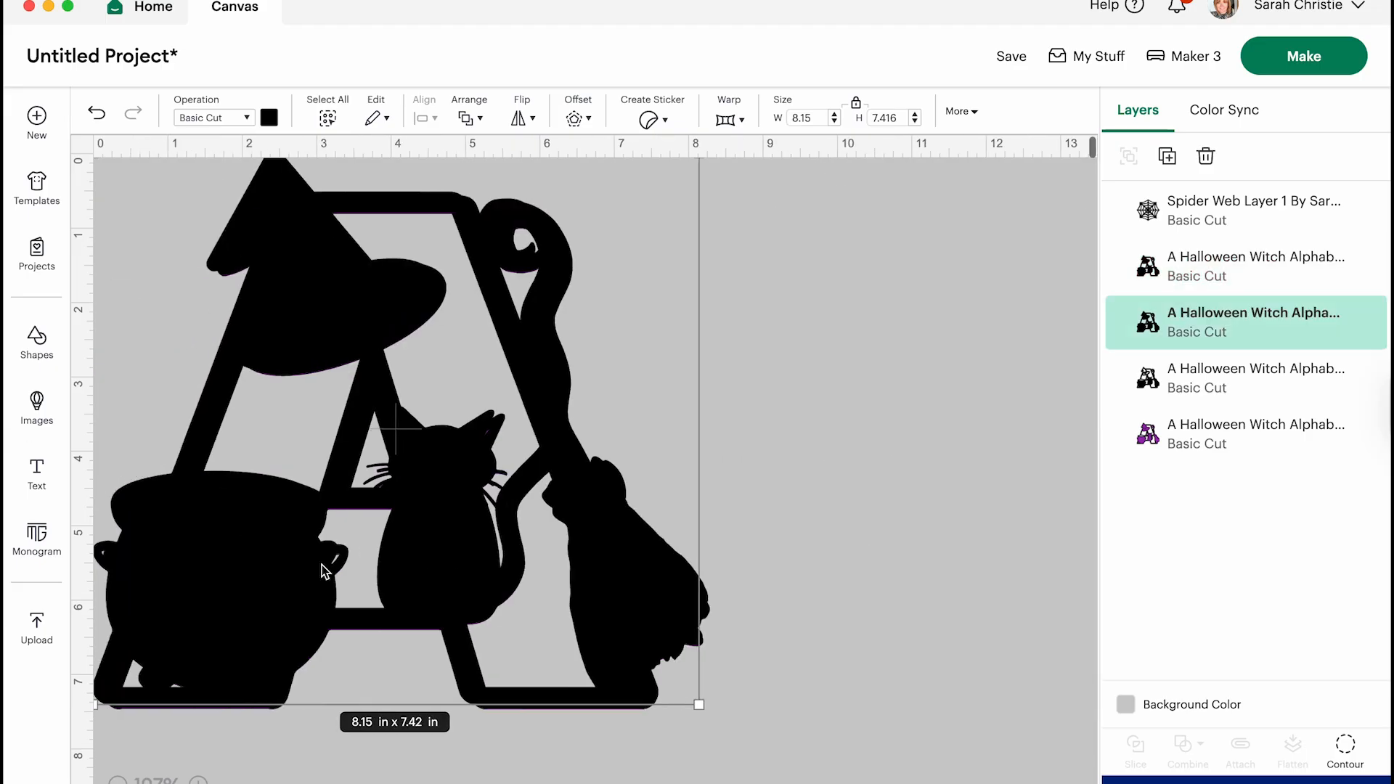
drag(299, 233, 309, 242)
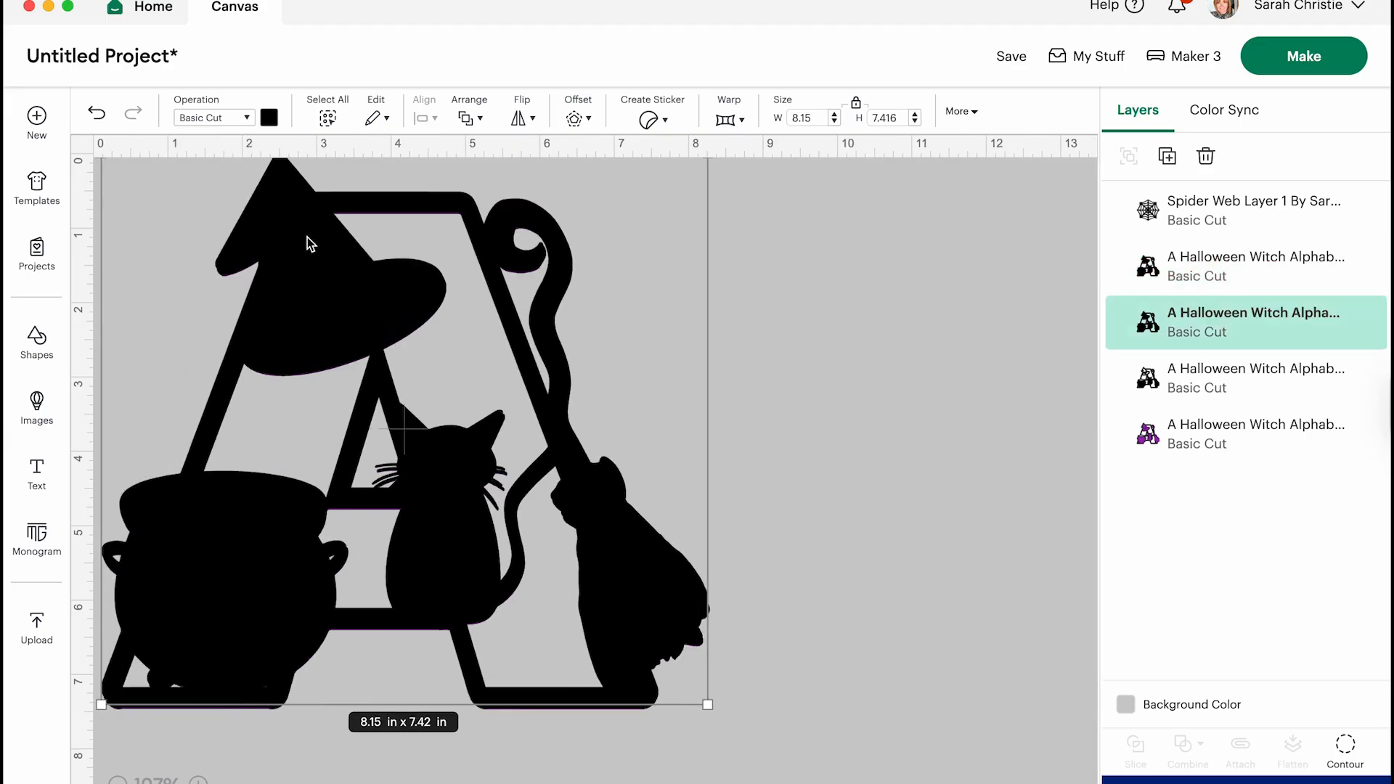
right_click(309, 242)
click(376, 508)
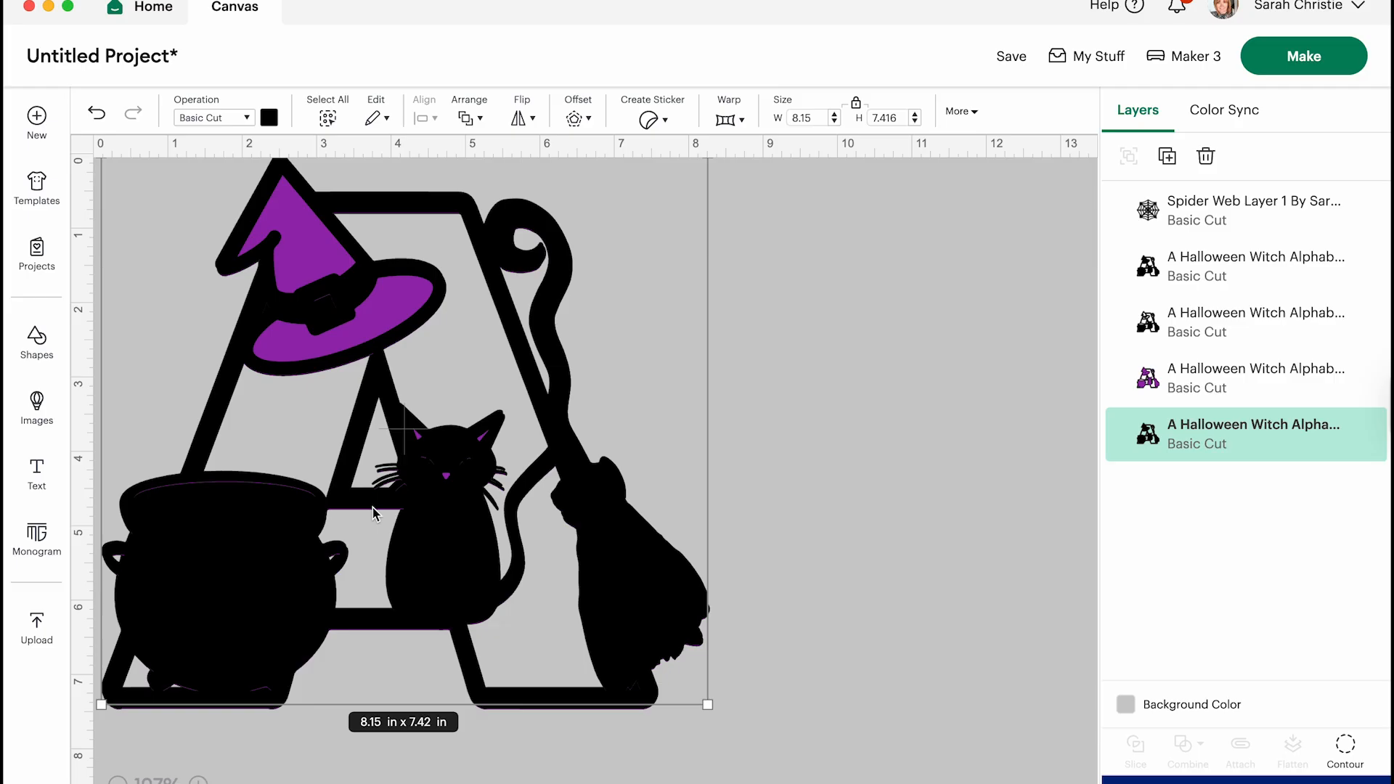
Step: Colour the new back layer green and check the three stacked letter layers by selecting them together
click(270, 118)
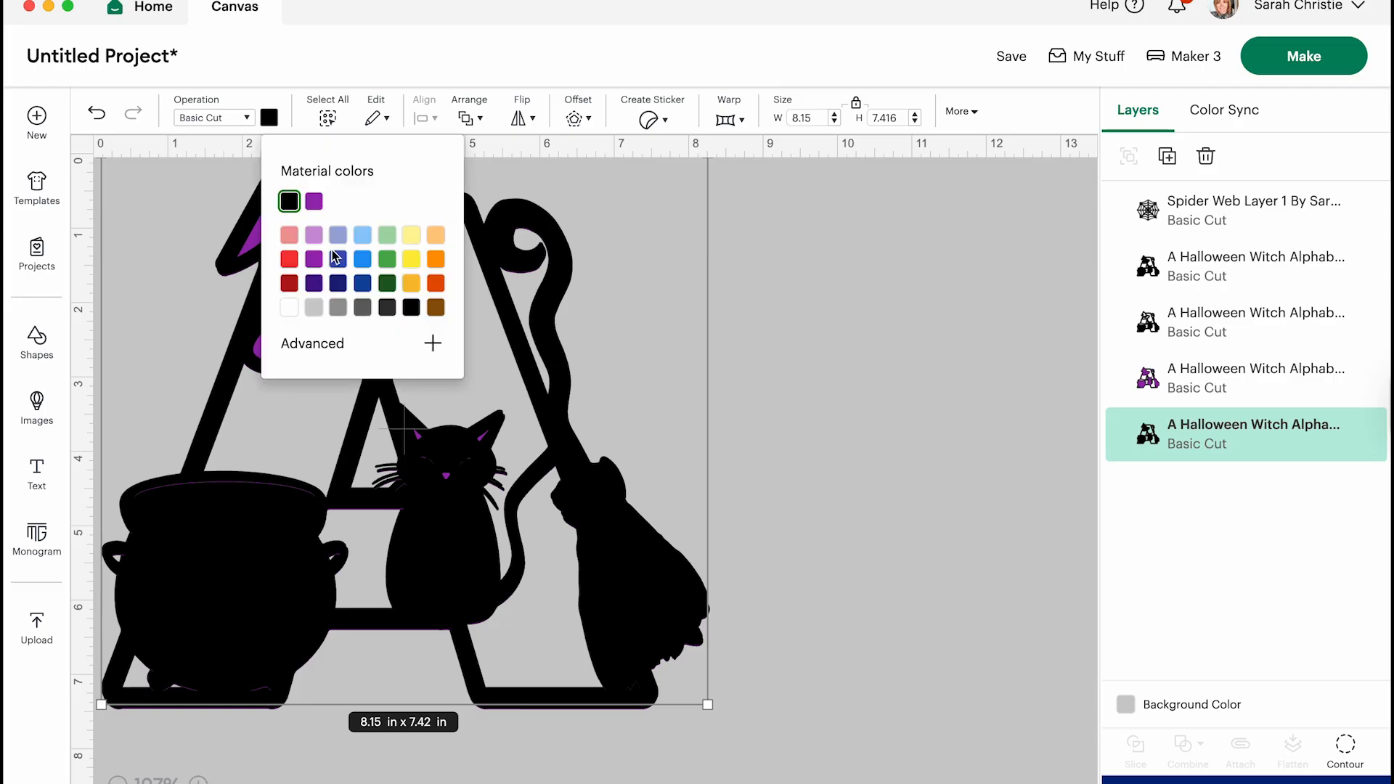
click(388, 260)
click(819, 313)
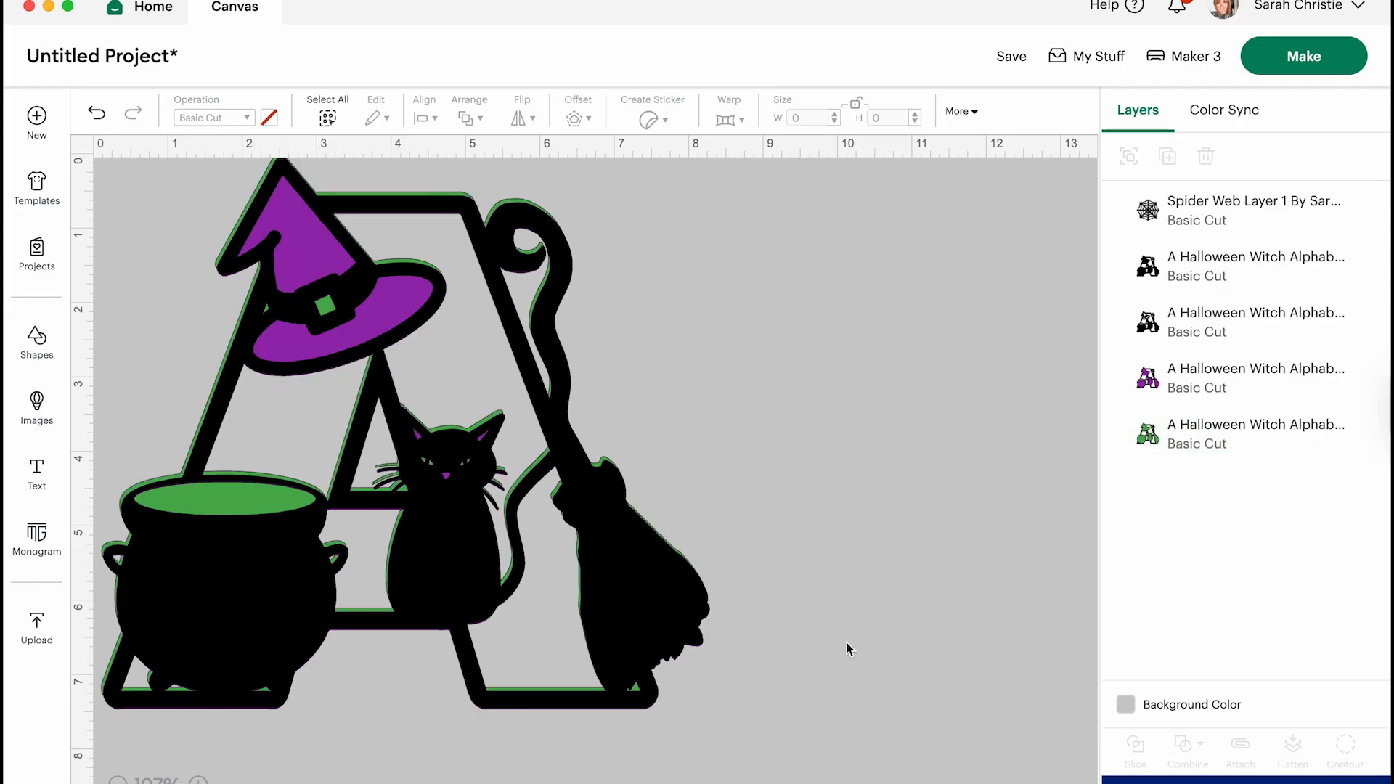
drag(841, 765, 95, 159)
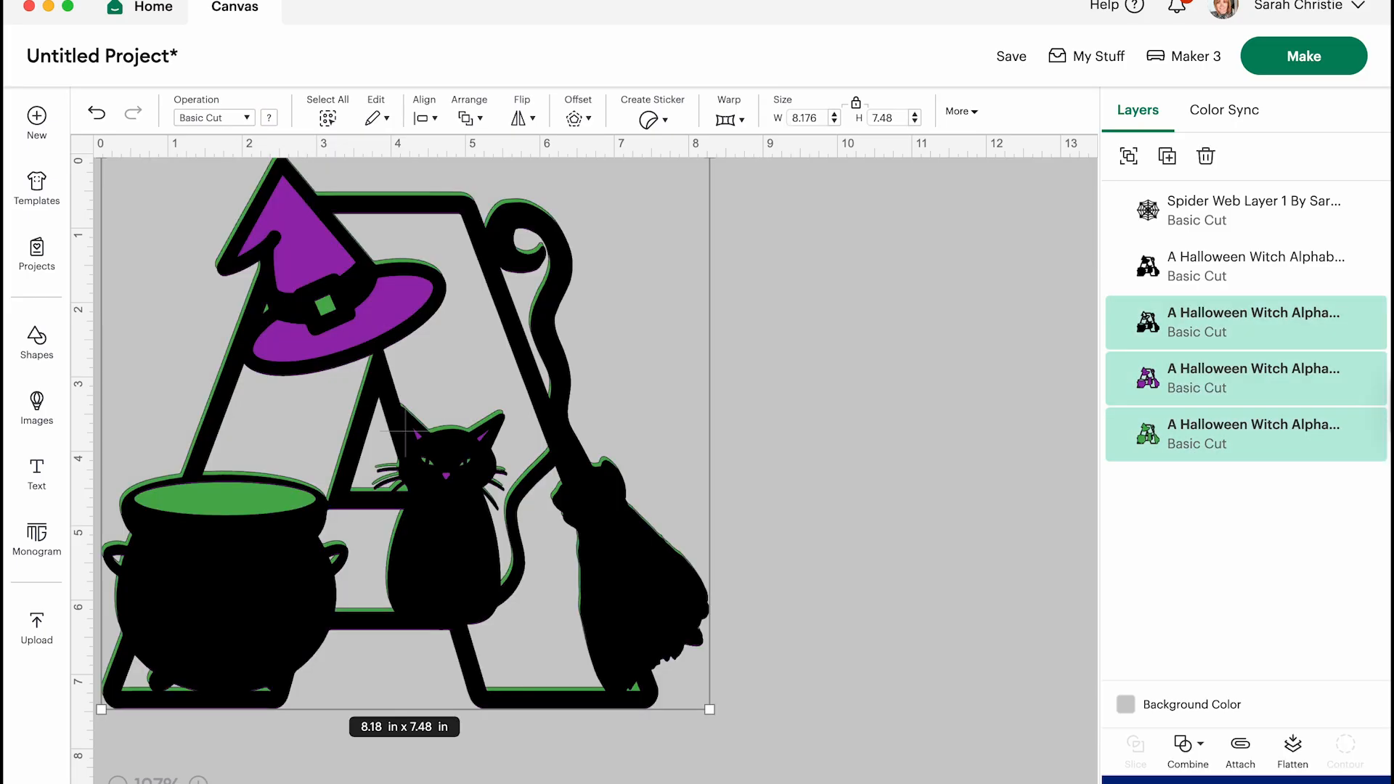
click(821, 328)
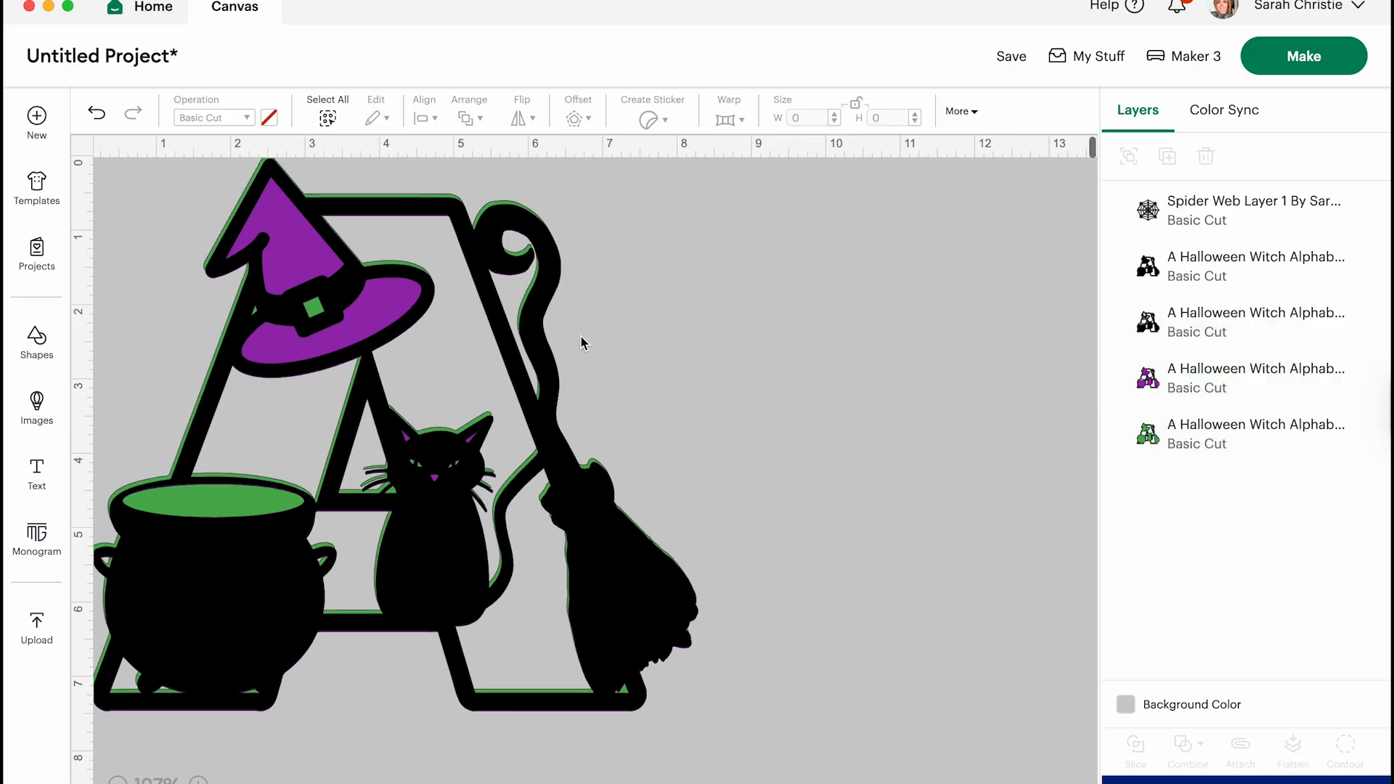
Step: Move the remaining solid black letter copy off the spider web into the empty space beside it
scroll(898, 536, right, 3)
scroll(897, 536, right, 10)
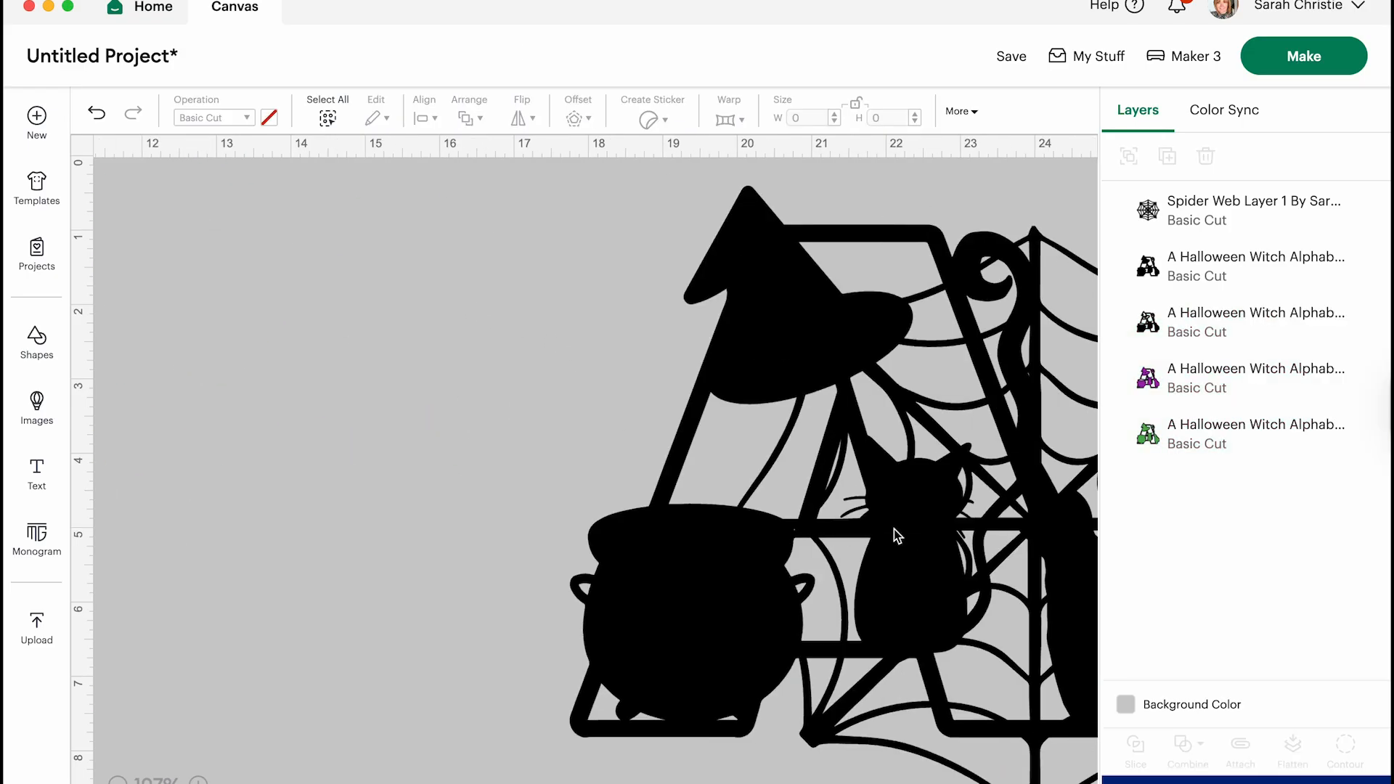
click(656, 549)
drag(656, 550, 198, 526)
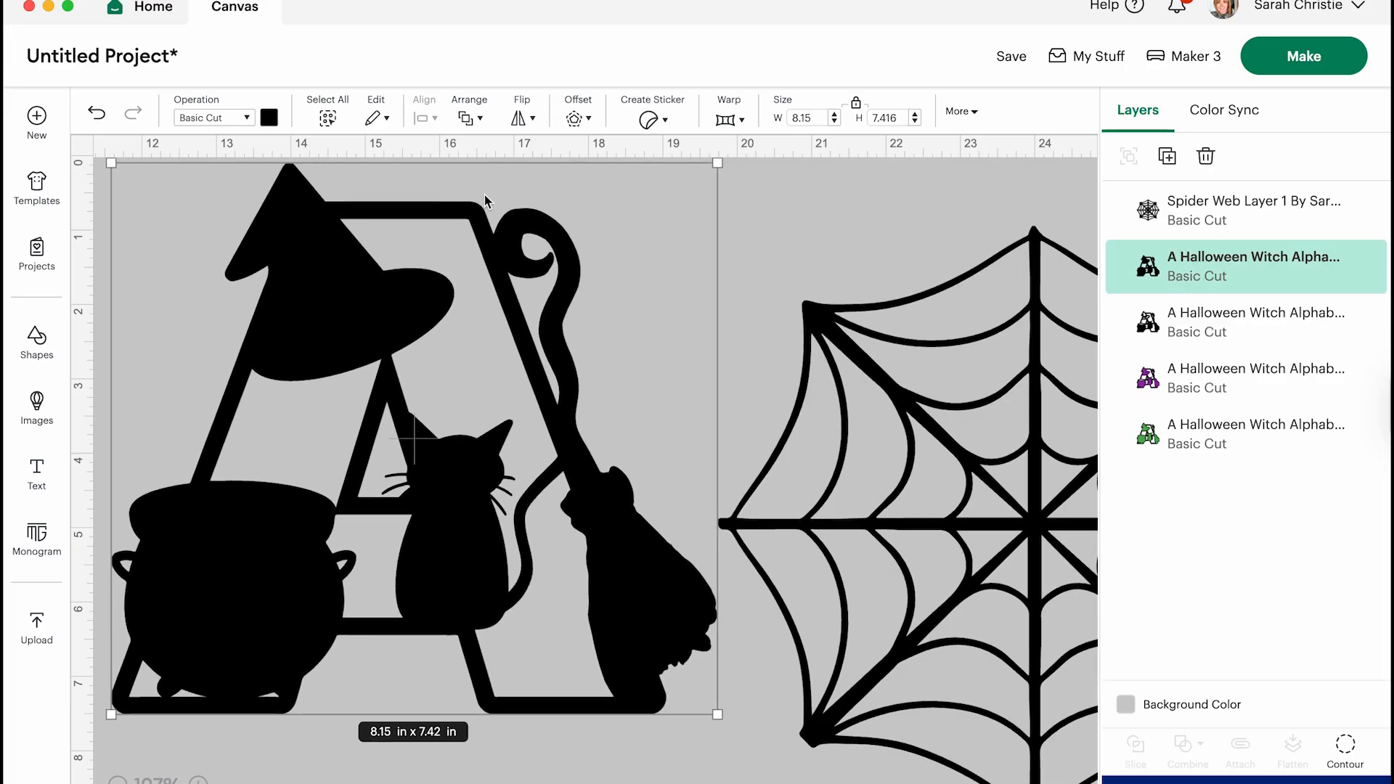
Step: Duplicate the solid black letter copy and position the duplicate over the spider web
click(1167, 156)
drag(584, 552, 1235, 582)
scroll(578, 487, right, 3)
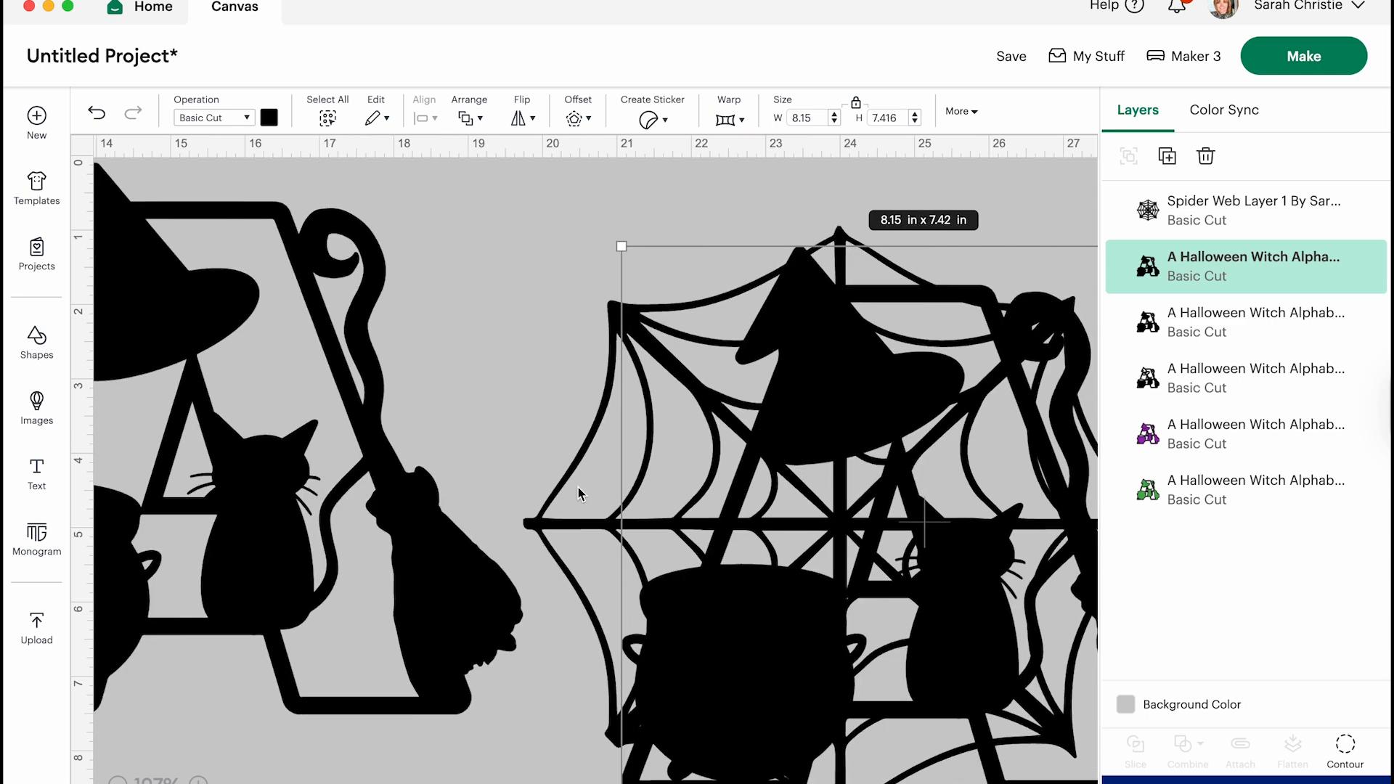
scroll(579, 486, right, 4)
drag(337, 442, 423, 436)
click(639, 777)
drag(568, 661, 603, 622)
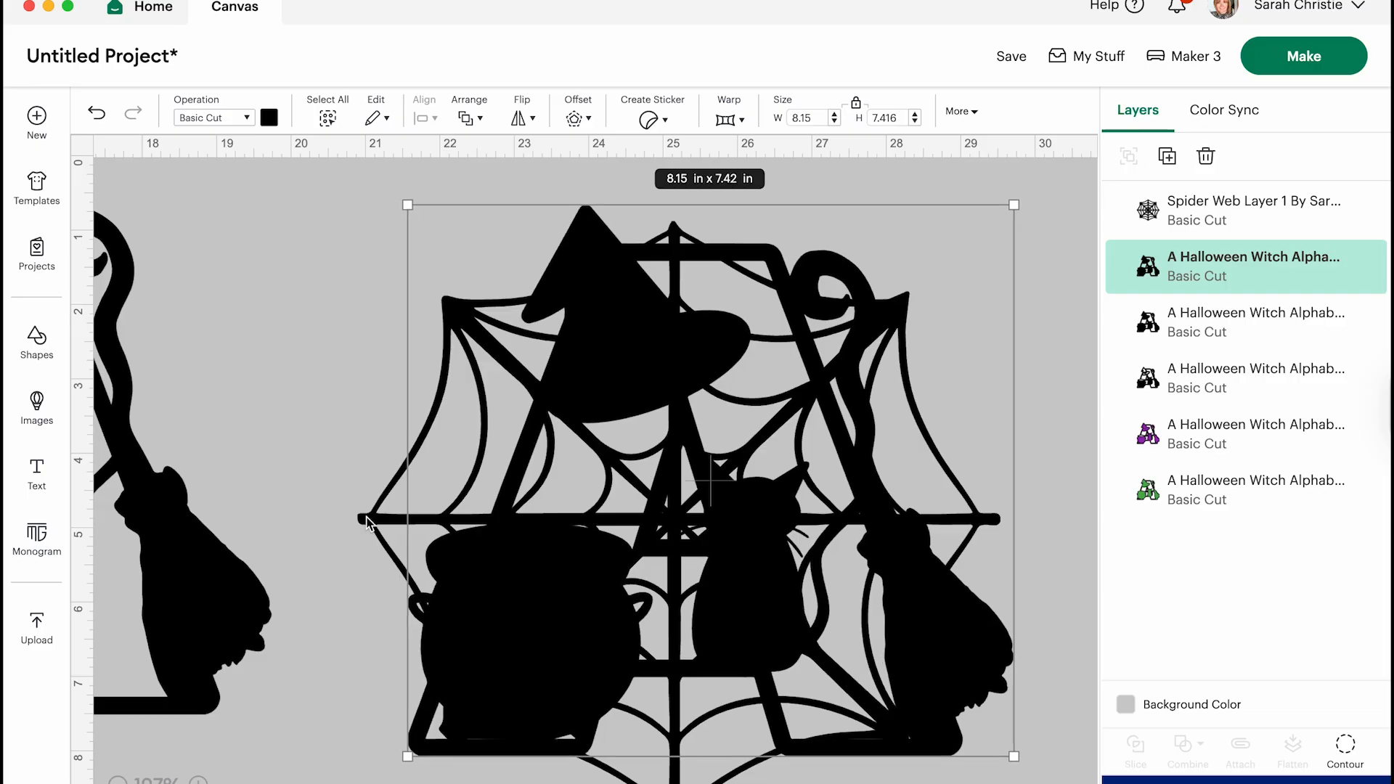
Step: Scale the spider web down proportionally to about 7.29 x 6.79 in
click(360, 506)
click(401, 499)
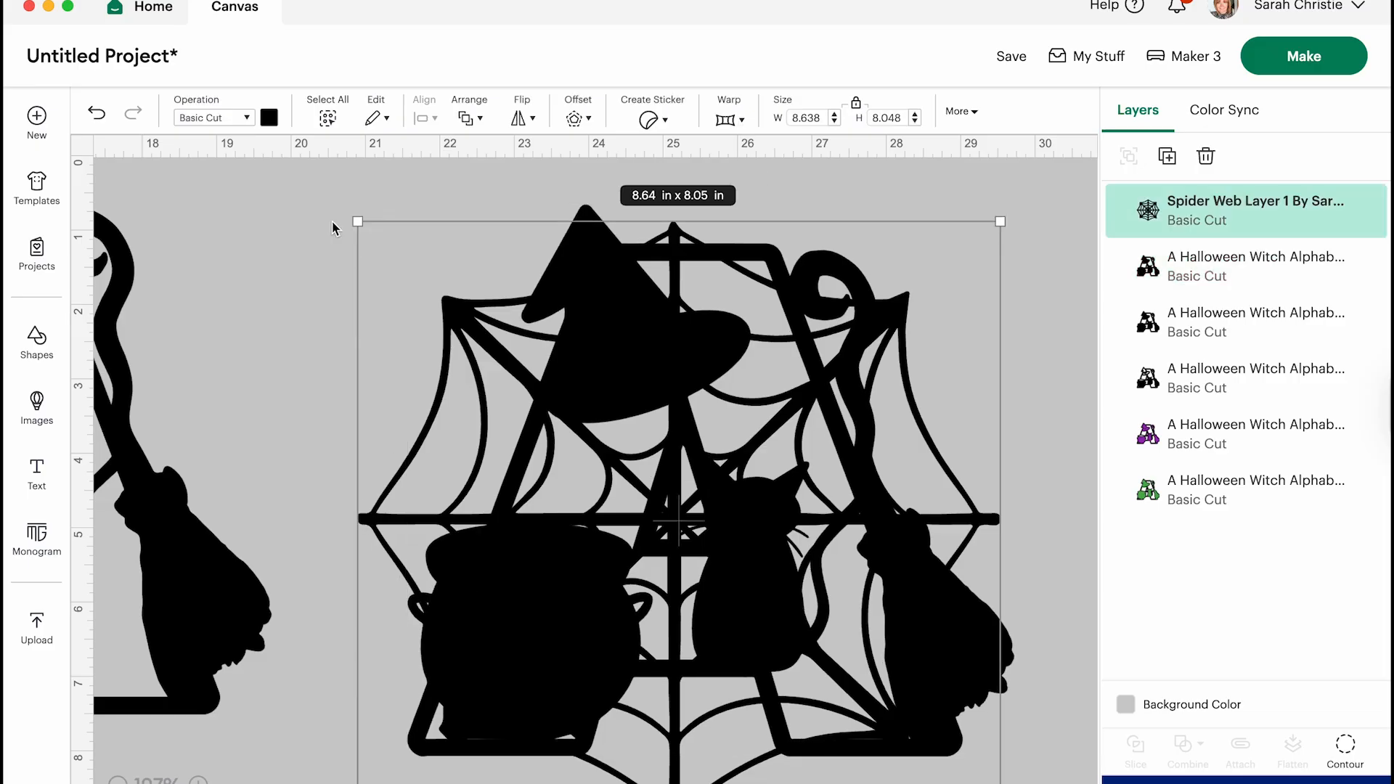
drag(359, 222, 457, 314)
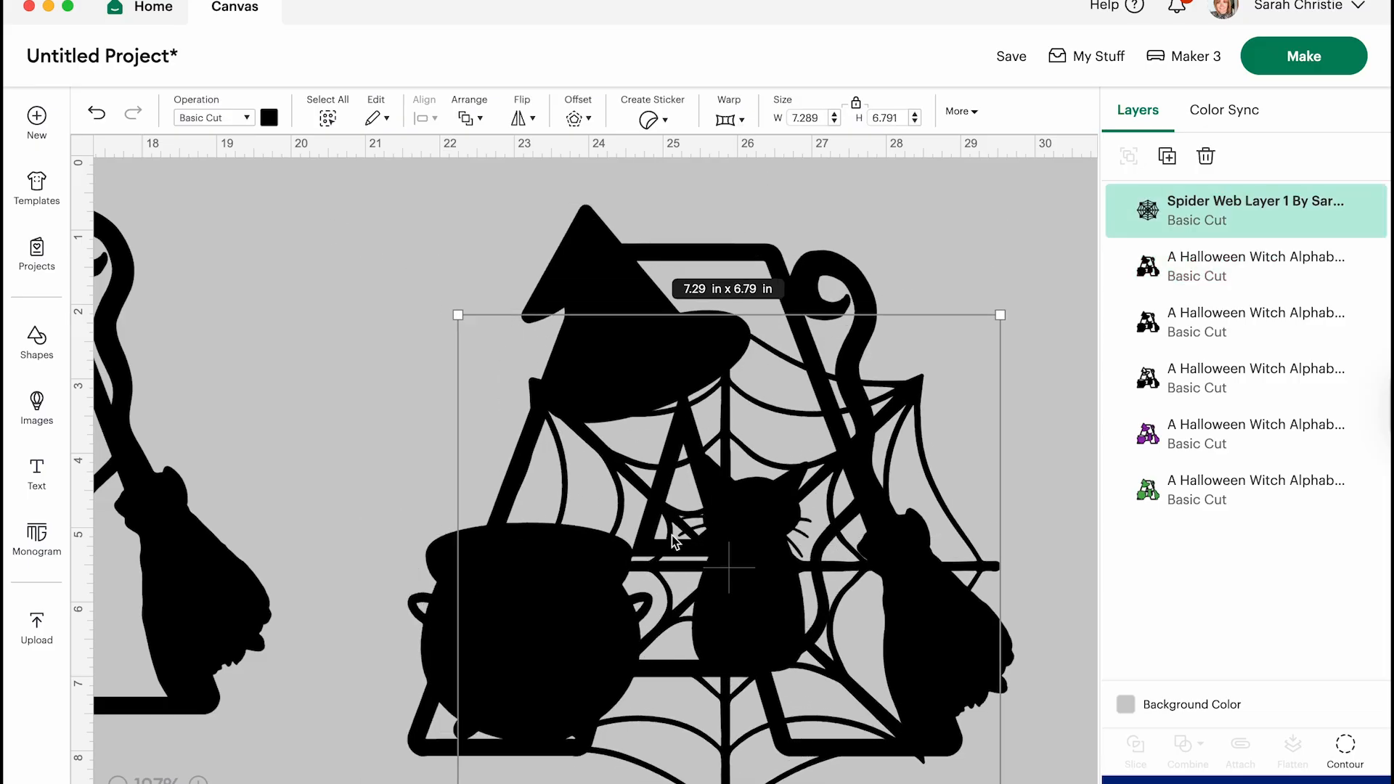
Step: Reposition the resized spider web behind the black letter A so that it fills the letter's interior
scroll(721, 560, down, 5)
drag(742, 419, 737, 375)
scroll(736, 374, up, 3)
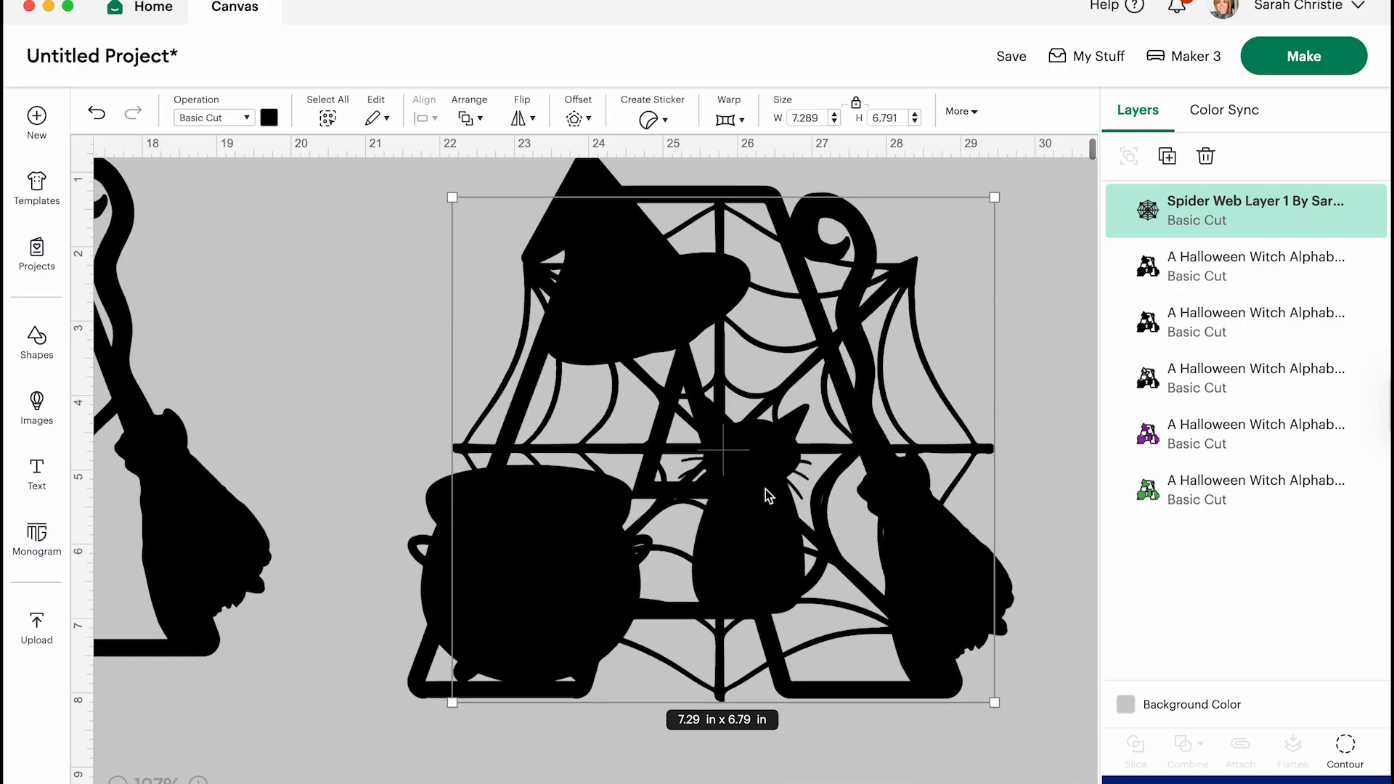
mouse_move(733, 534)
mouse_down()
mouse_move(771, 525)
mouse_move(760, 526)
mouse_up()
click(391, 404)
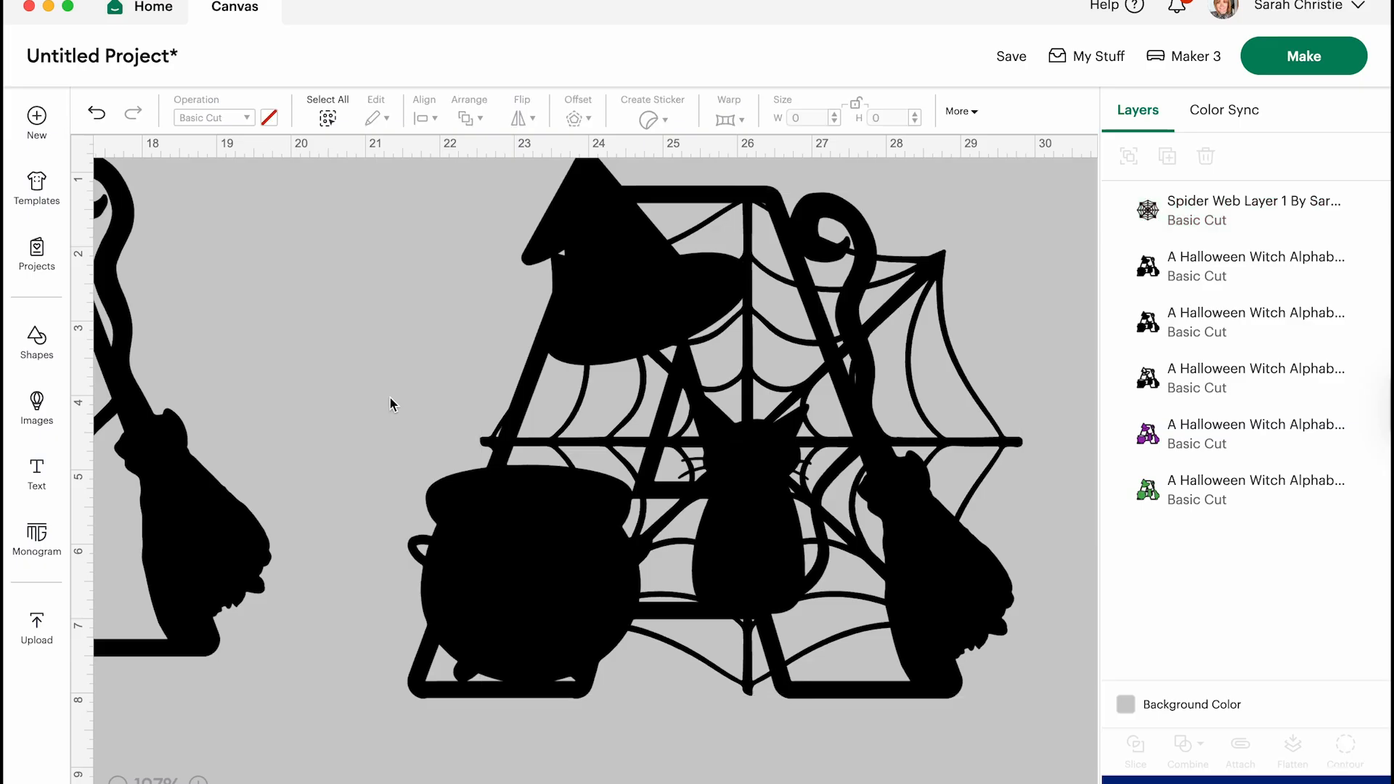
Step: Hide the inner cut contours of the black letter copy lying over the spider web
click(594, 245)
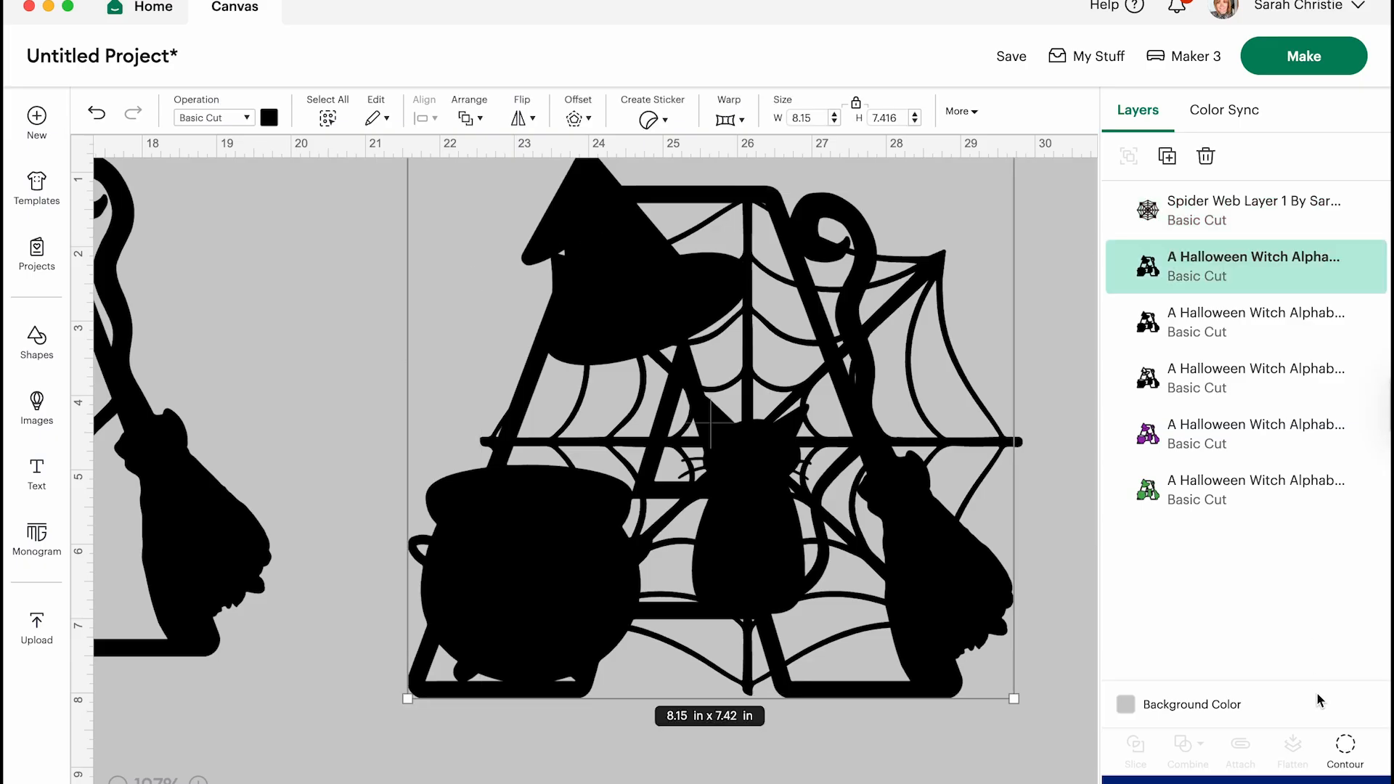
click(1344, 744)
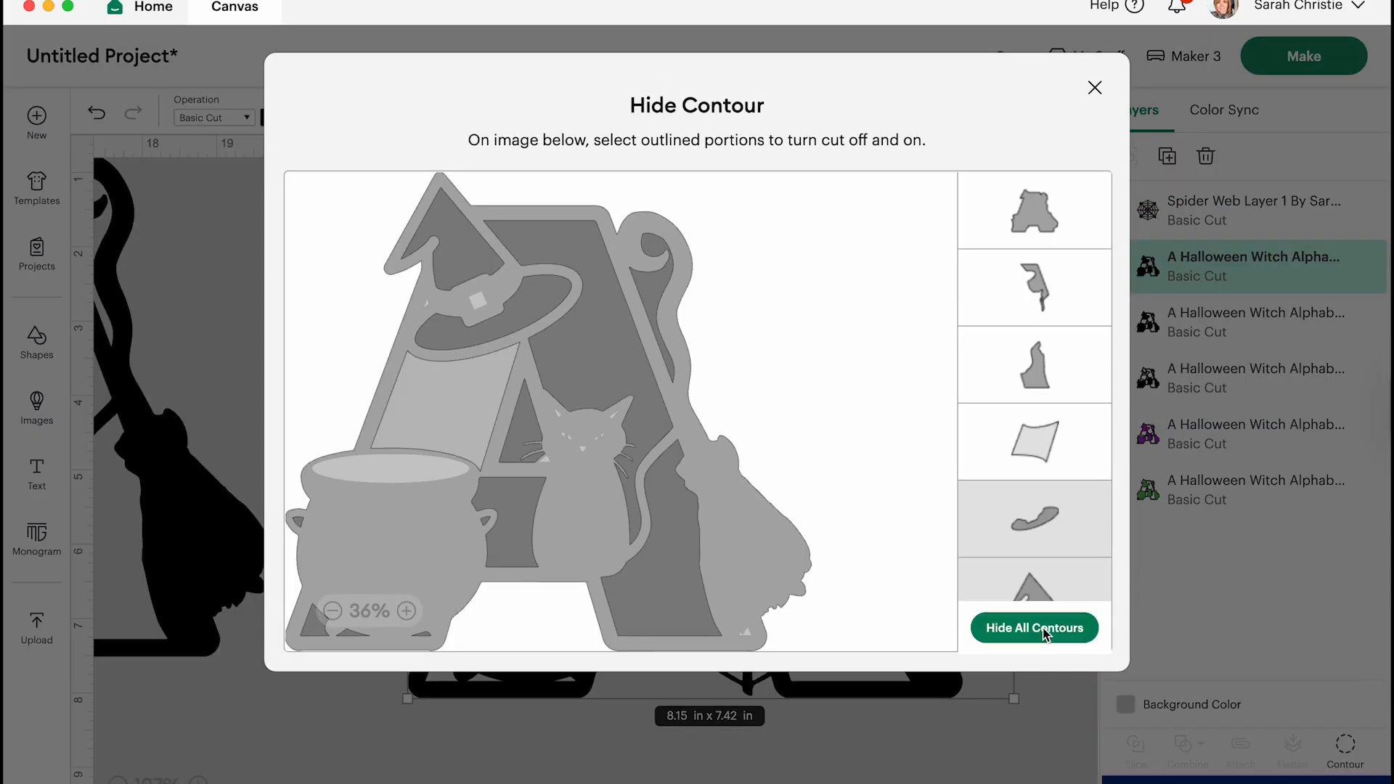
click(1046, 634)
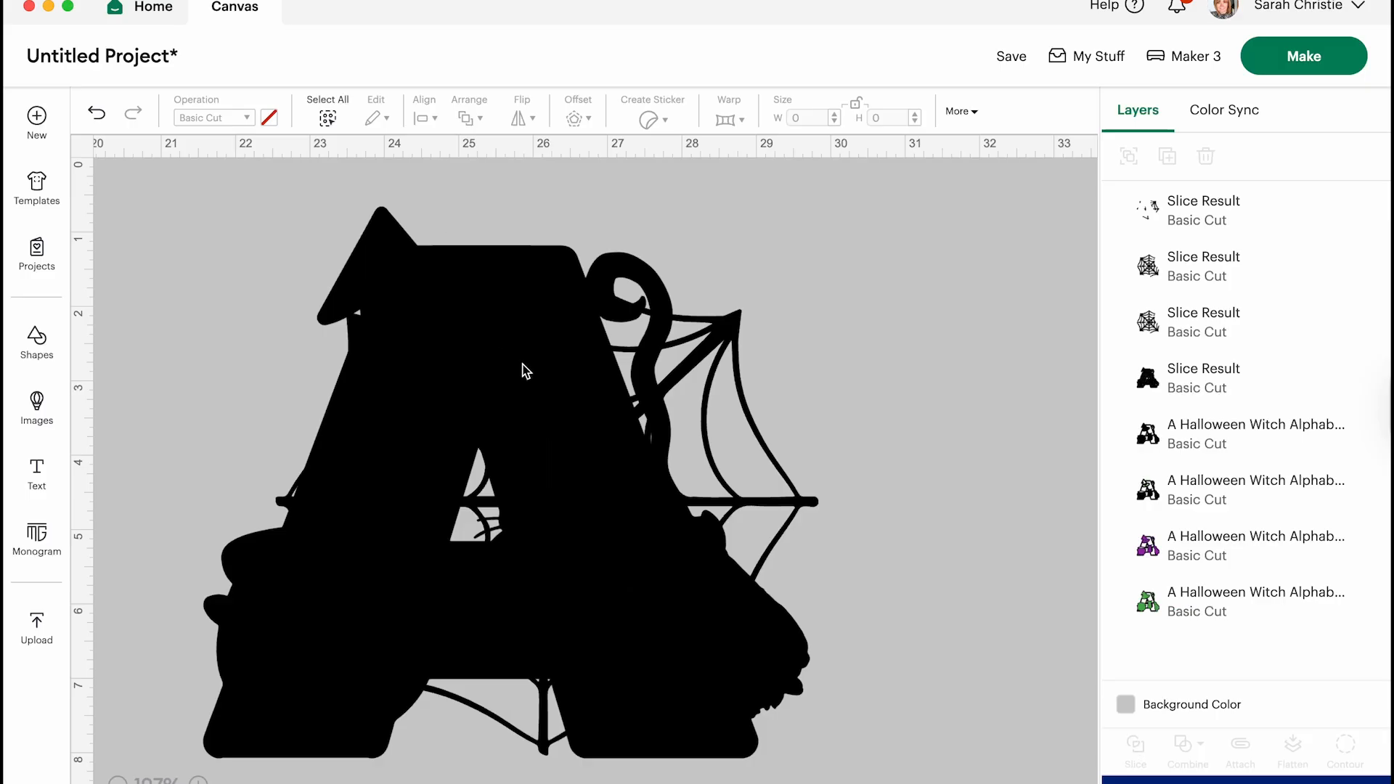
Step: Move the sliced letter and leftover slice pieces aside and separate the web piece trimmed to the letter's shape
drag(523, 368, 1225, 414)
drag(629, 446, 1363, 672)
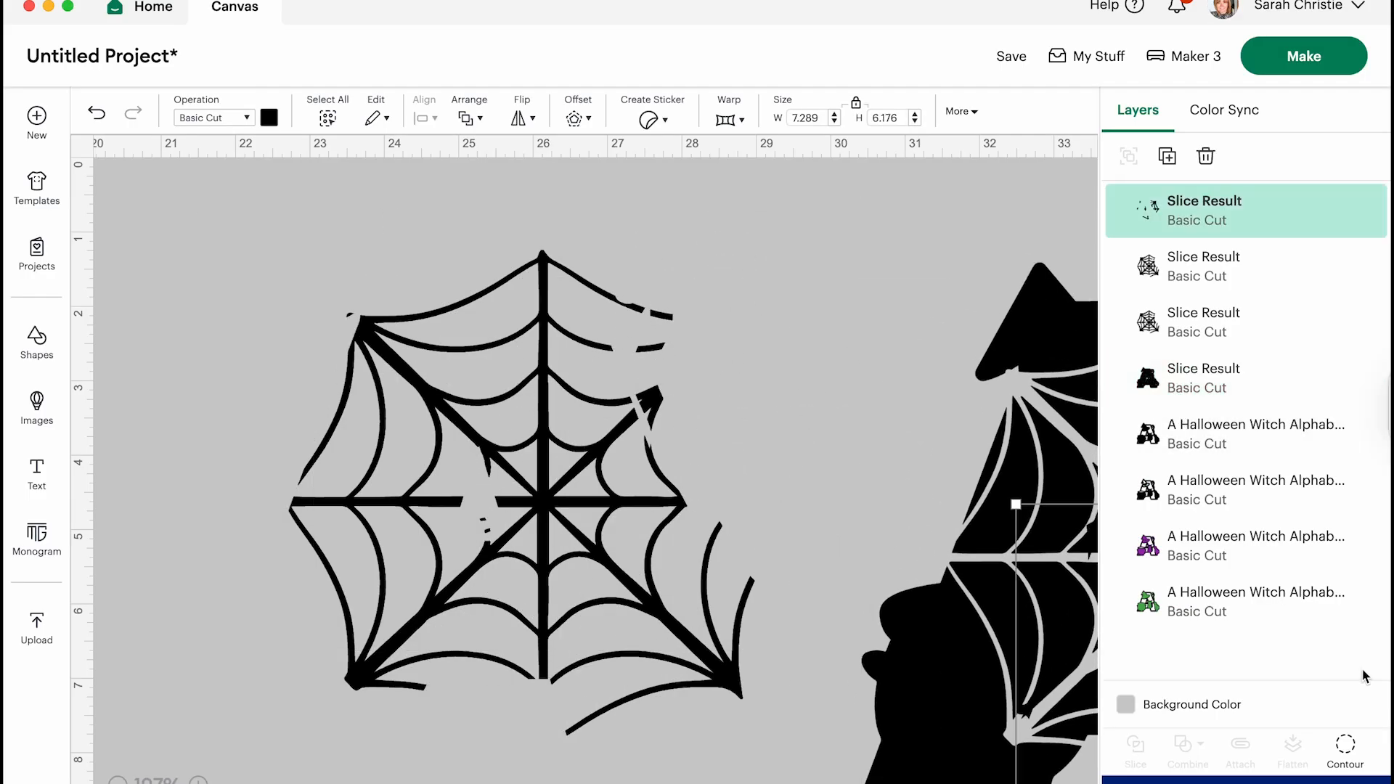
drag(723, 528, 1387, 765)
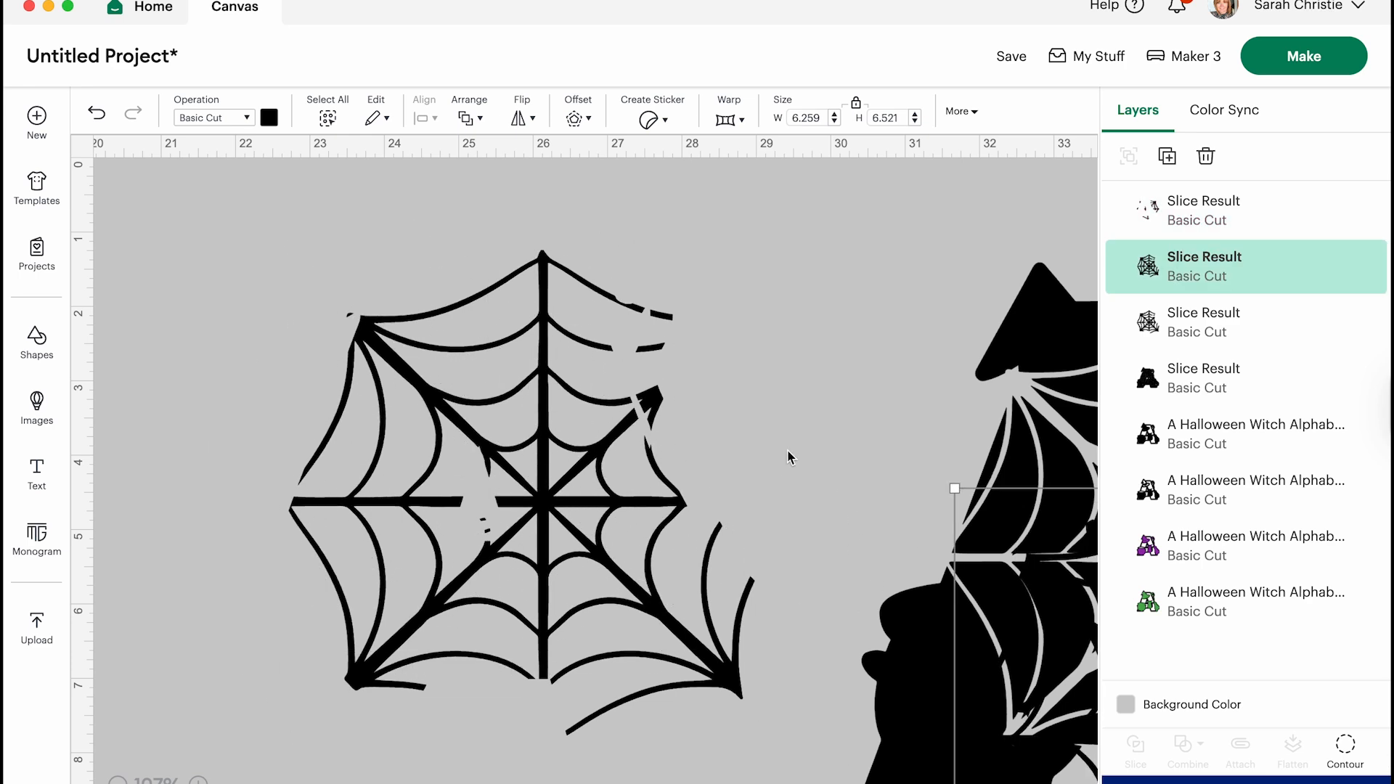
click(724, 533)
drag(500, 435, 410, 421)
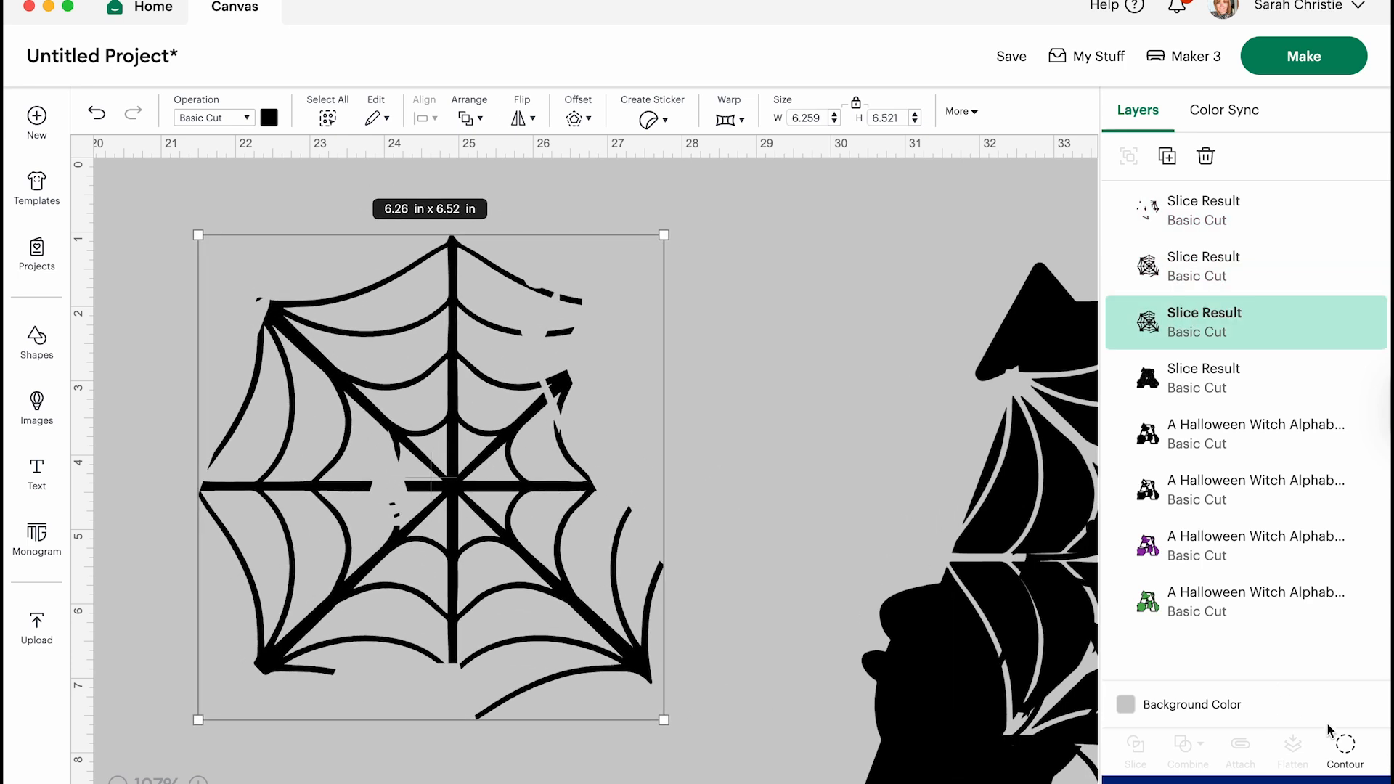
Step: Hide the stray detached fragments in the trimmed spider web with Contour
click(1348, 745)
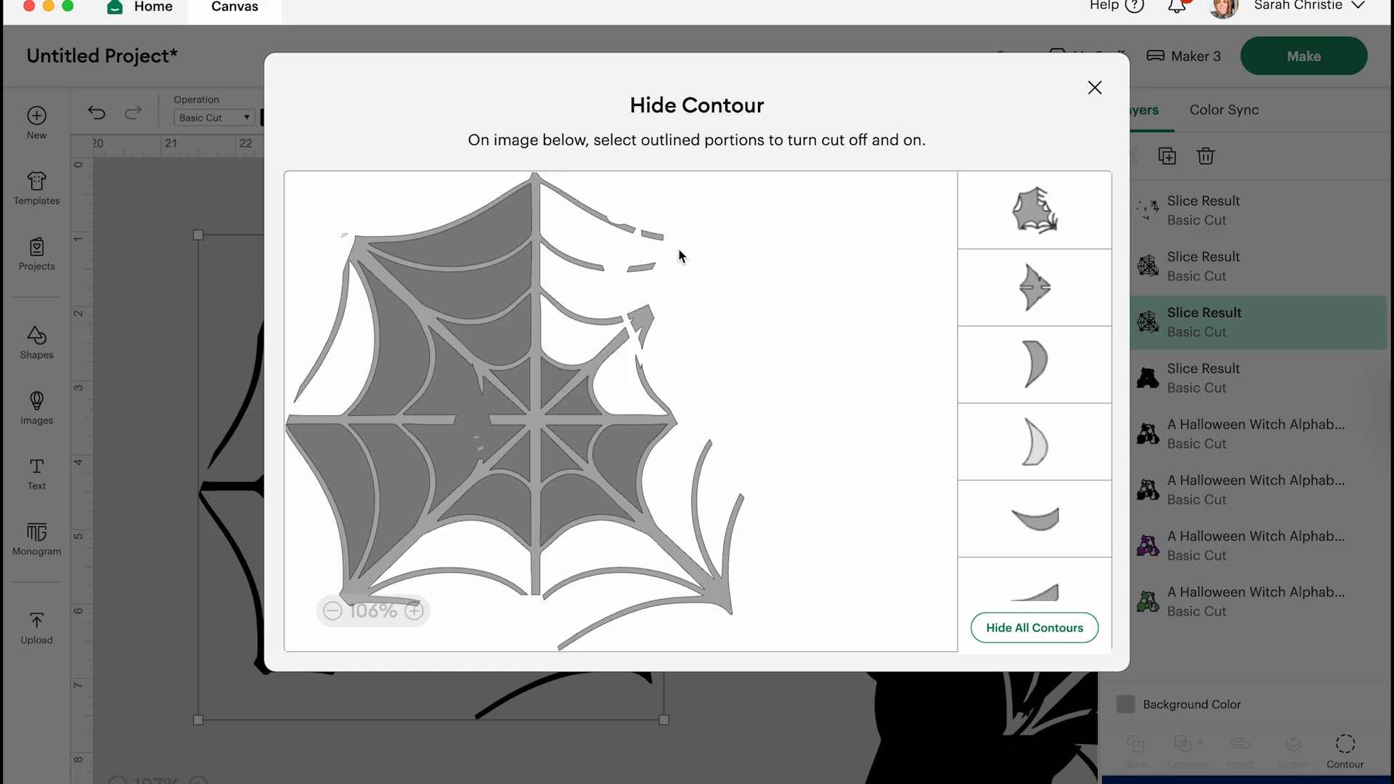
click(654, 241)
click(639, 314)
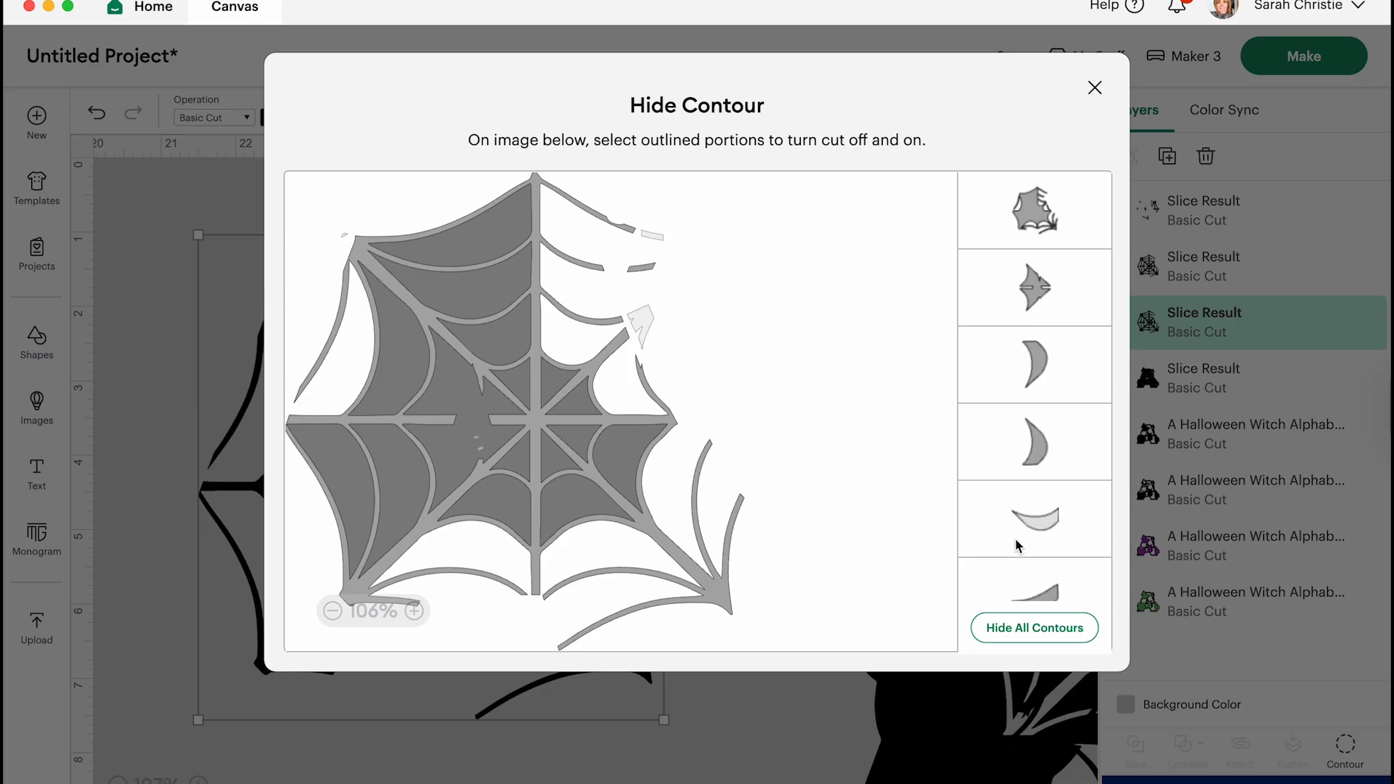
scroll(1017, 545, down, 5)
click(1020, 255)
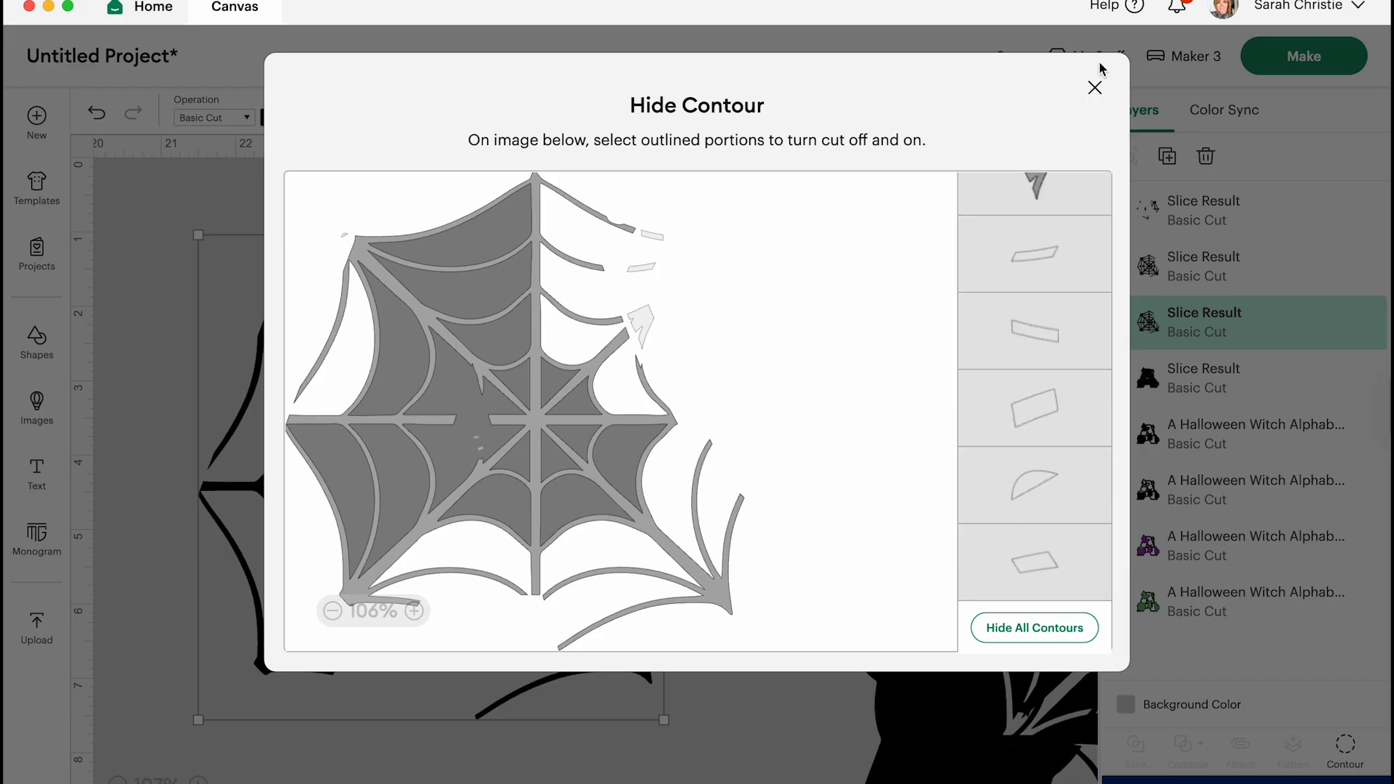
click(1095, 89)
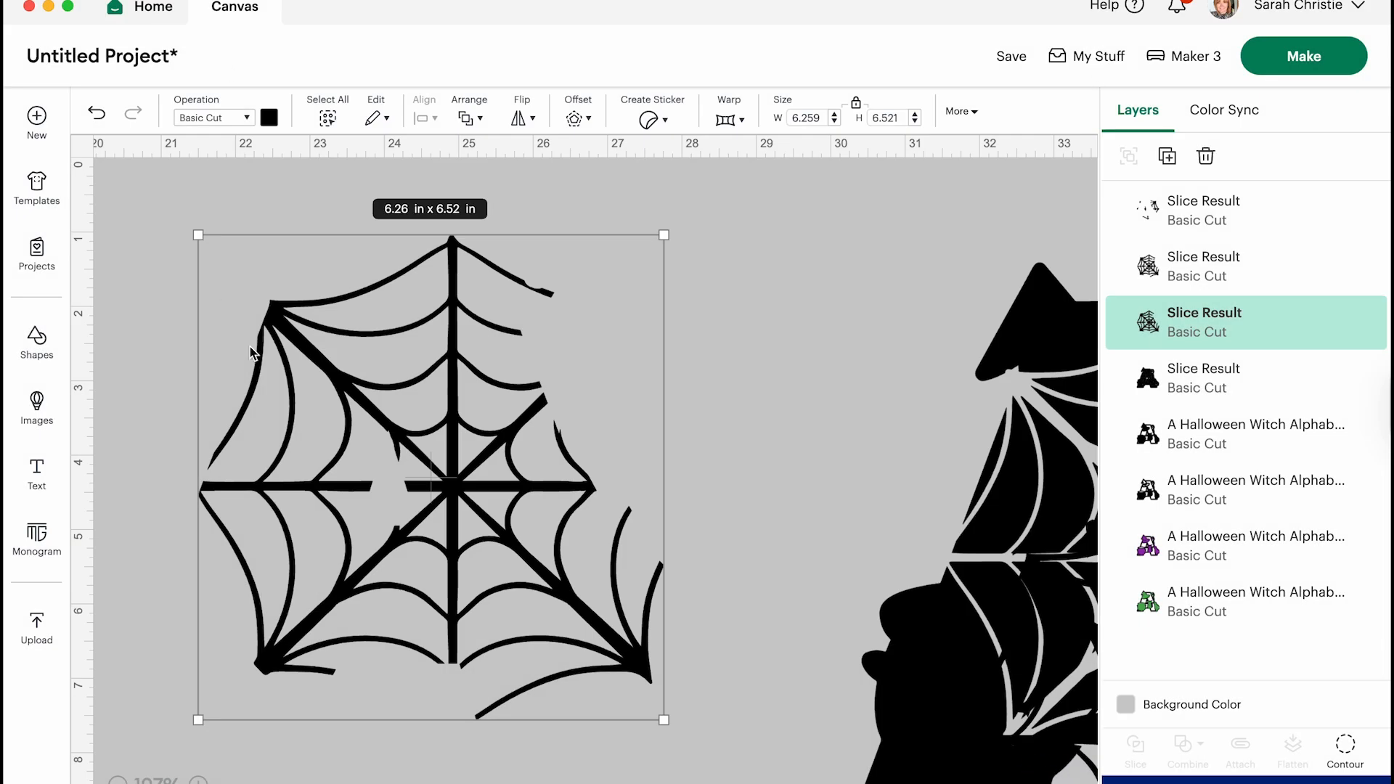
Step: Position the cleaned spider web over the remaining black letter outline at about x 12.74, y 0.69
scroll(253, 354, left, 10)
drag(1011, 397, 358, 383)
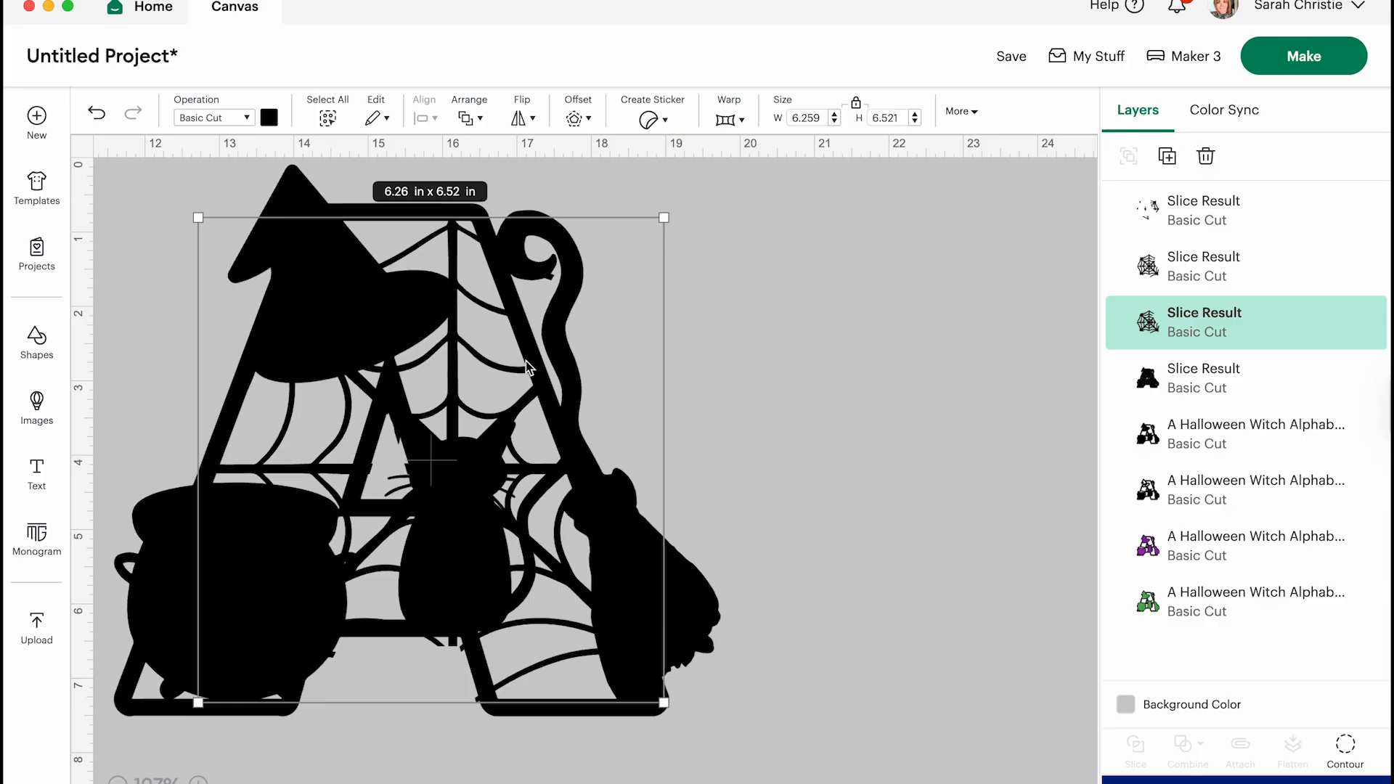
drag(513, 391, 514, 379)
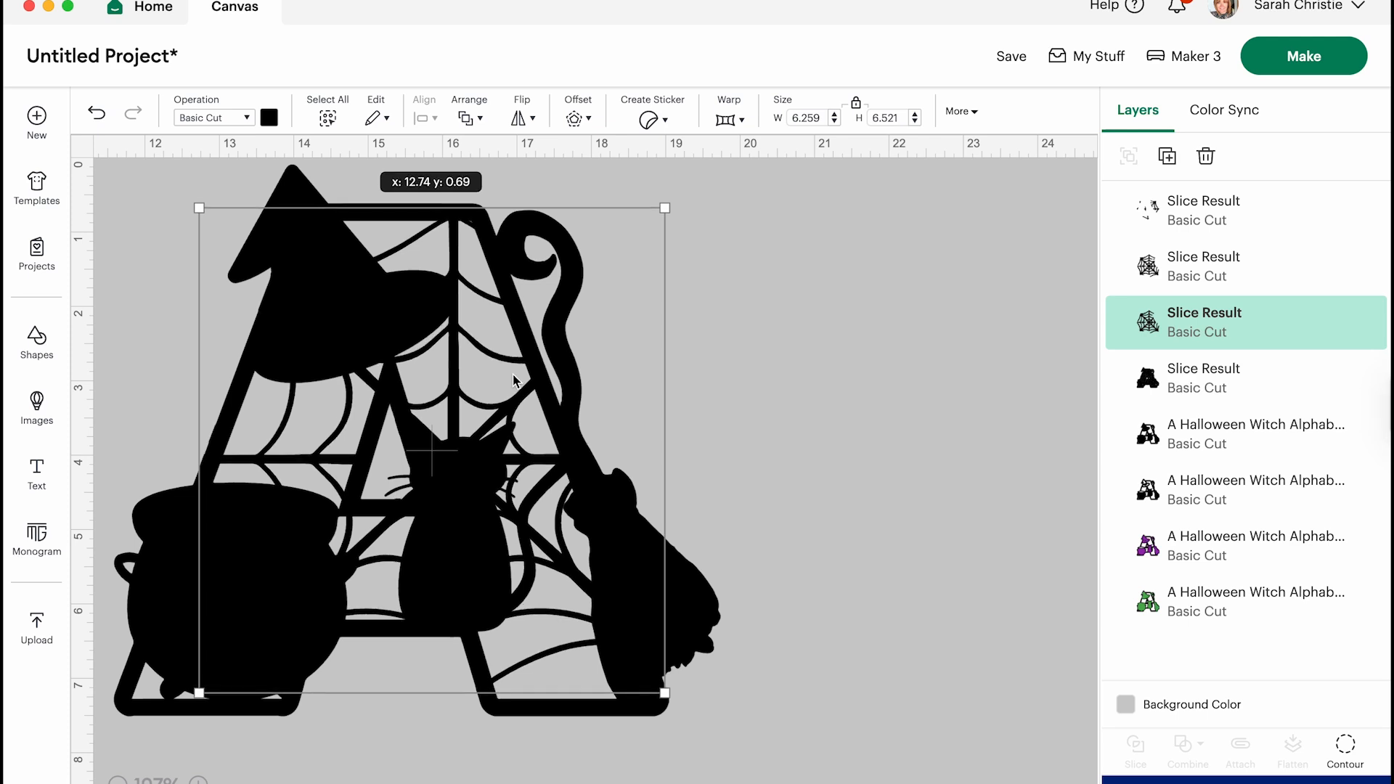
drag(513, 379, 513, 378)
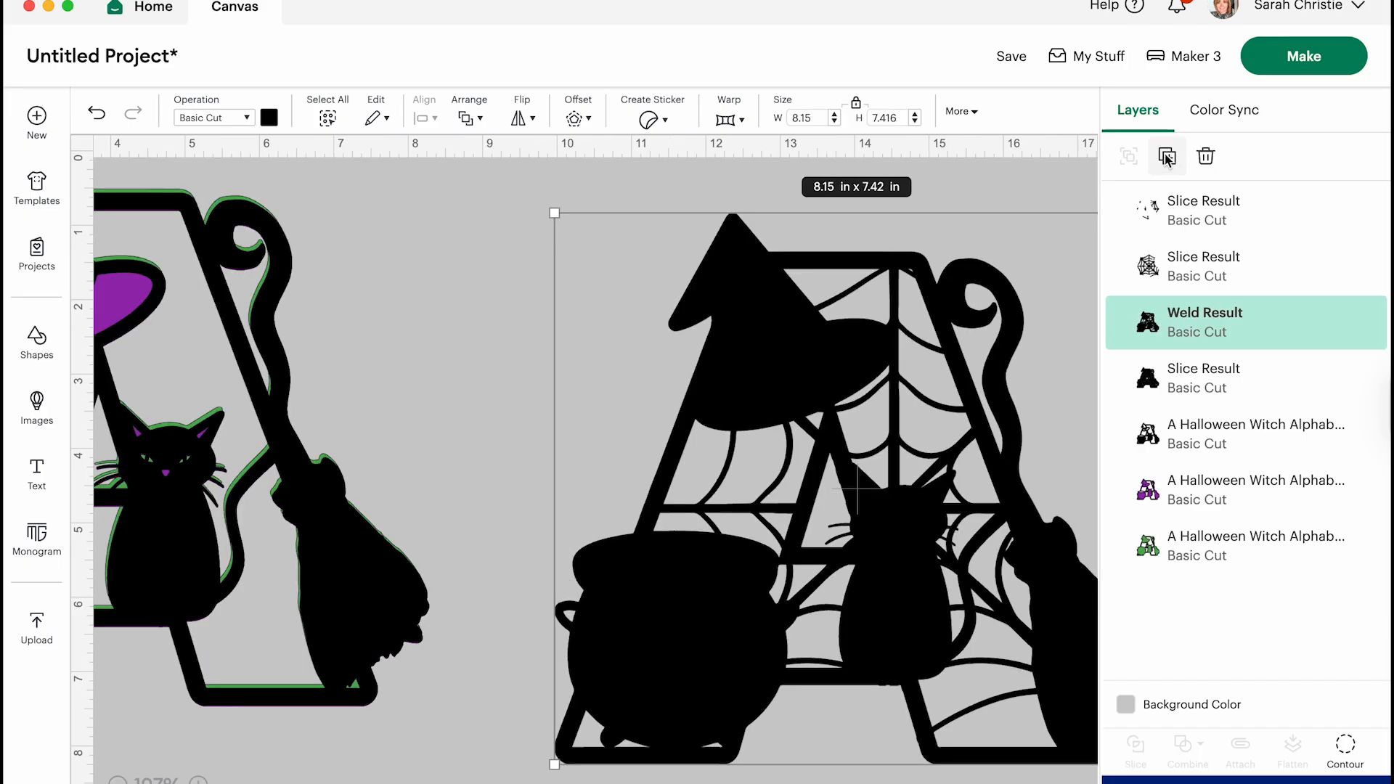
Step: Duplicate the welded web letter, set the duplicate aside and place the original over the coloured letter stack
click(1167, 155)
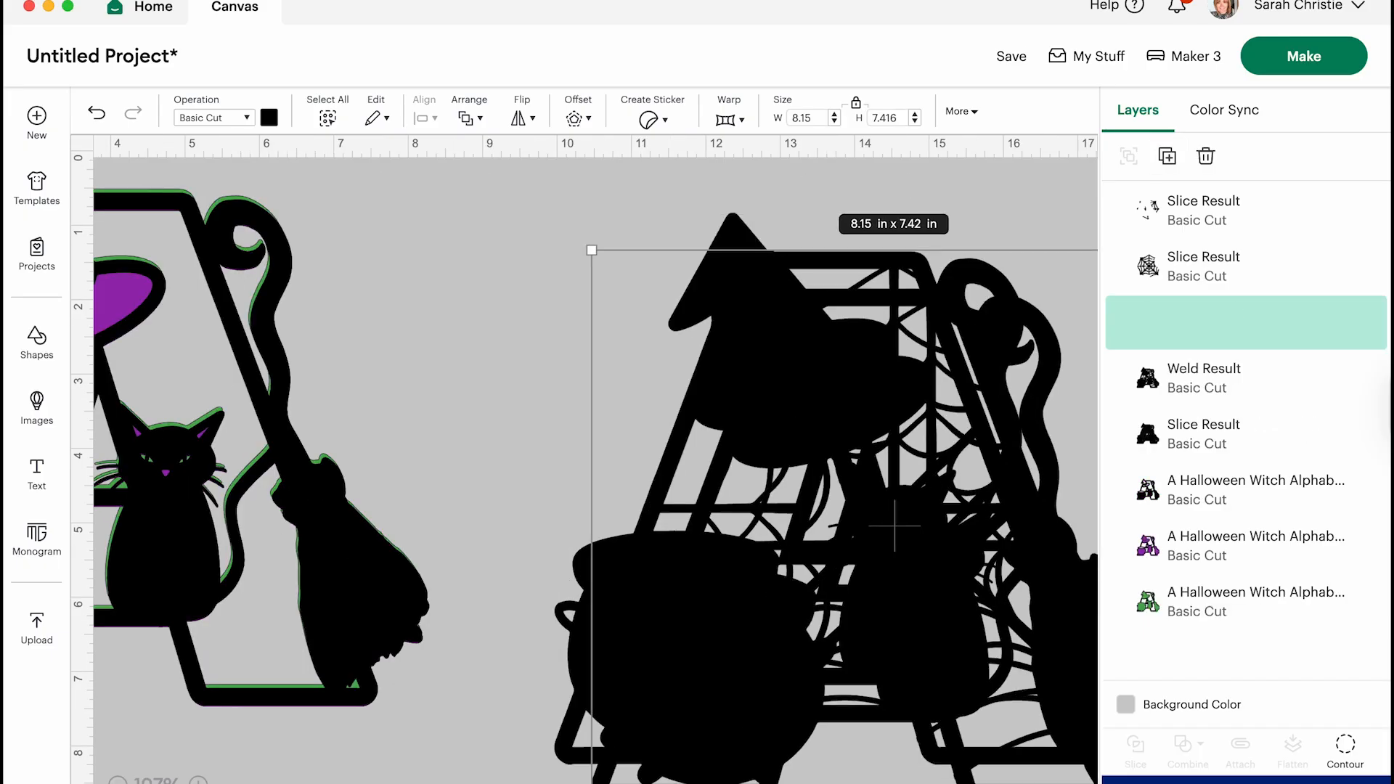
drag(668, 718, 1233, 562)
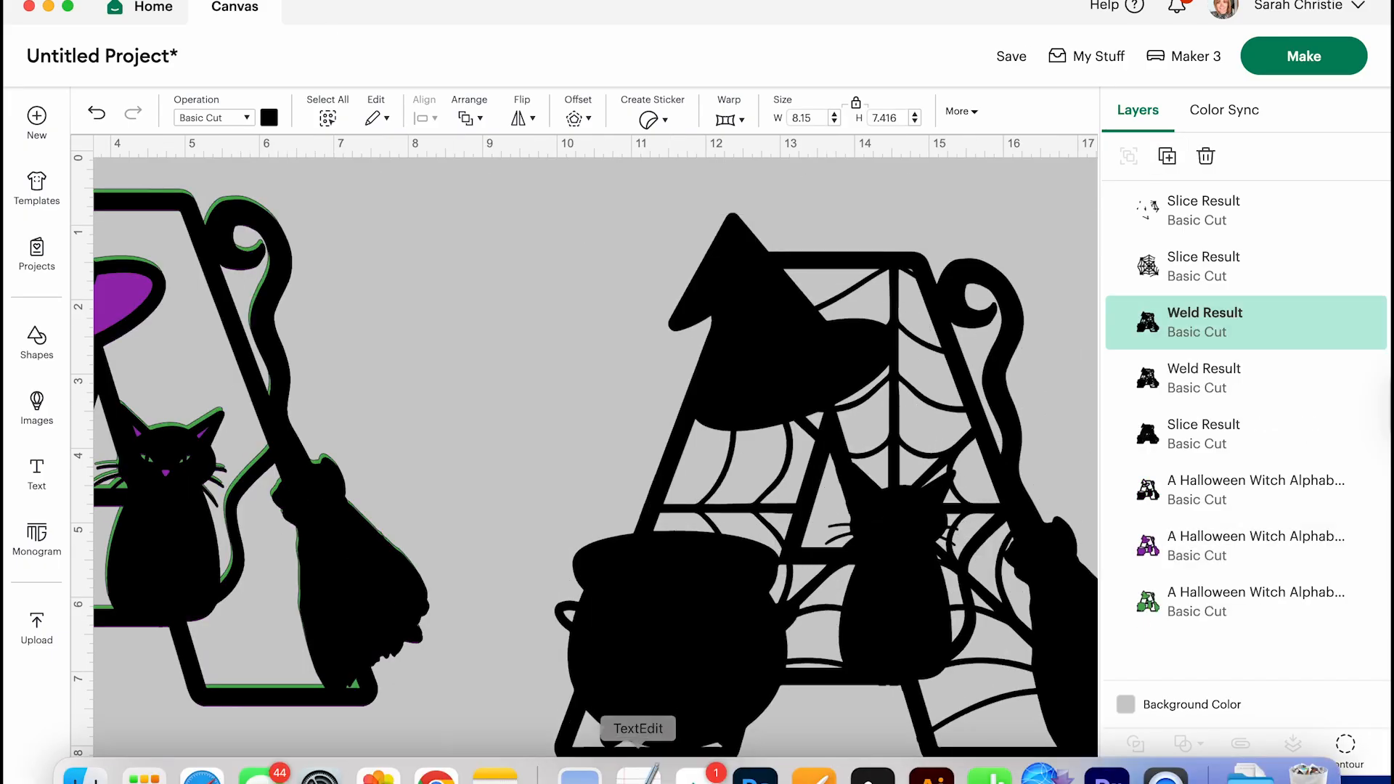
scroll(683, 578, left, 3)
drag(899, 549, 51, 483)
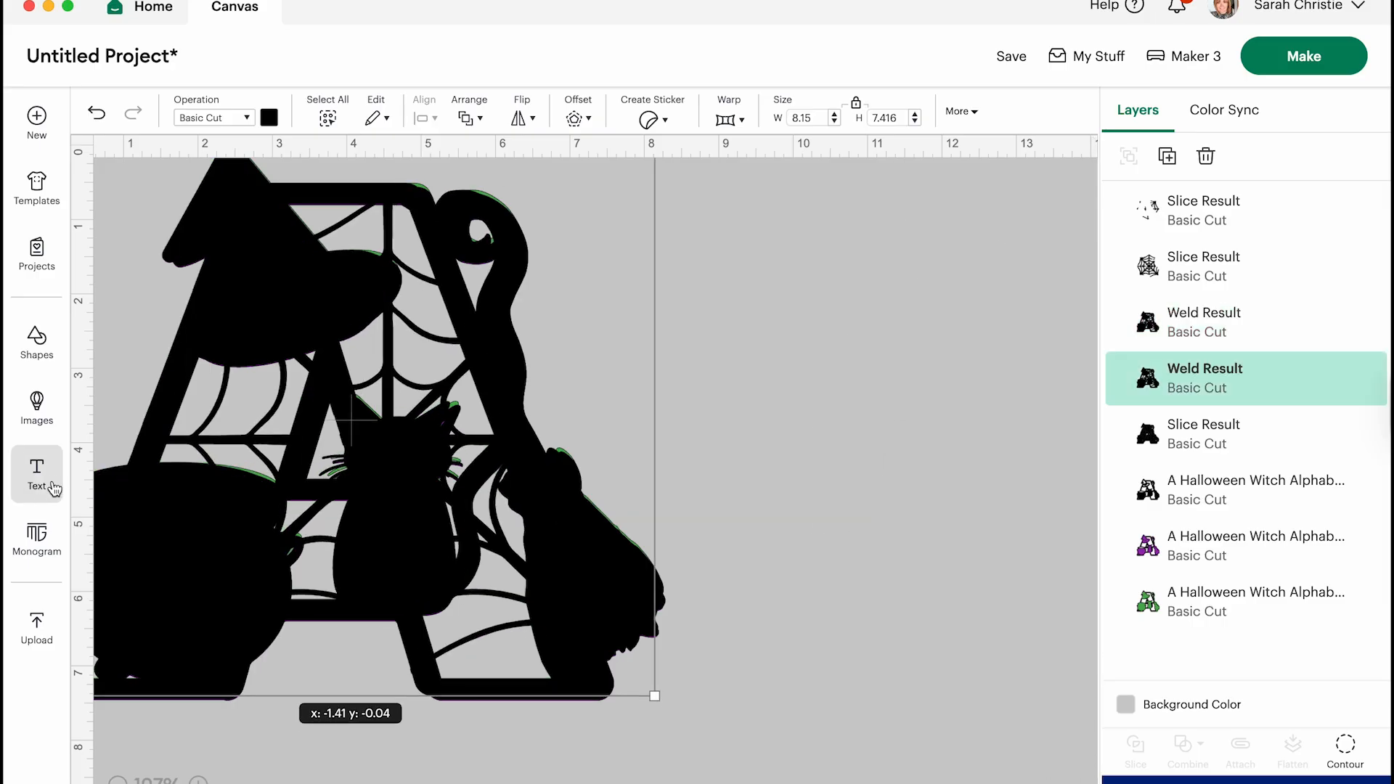
Step: Send the welded web letter to the back of the stack and colour it grey
right_click(265, 259)
click(321, 507)
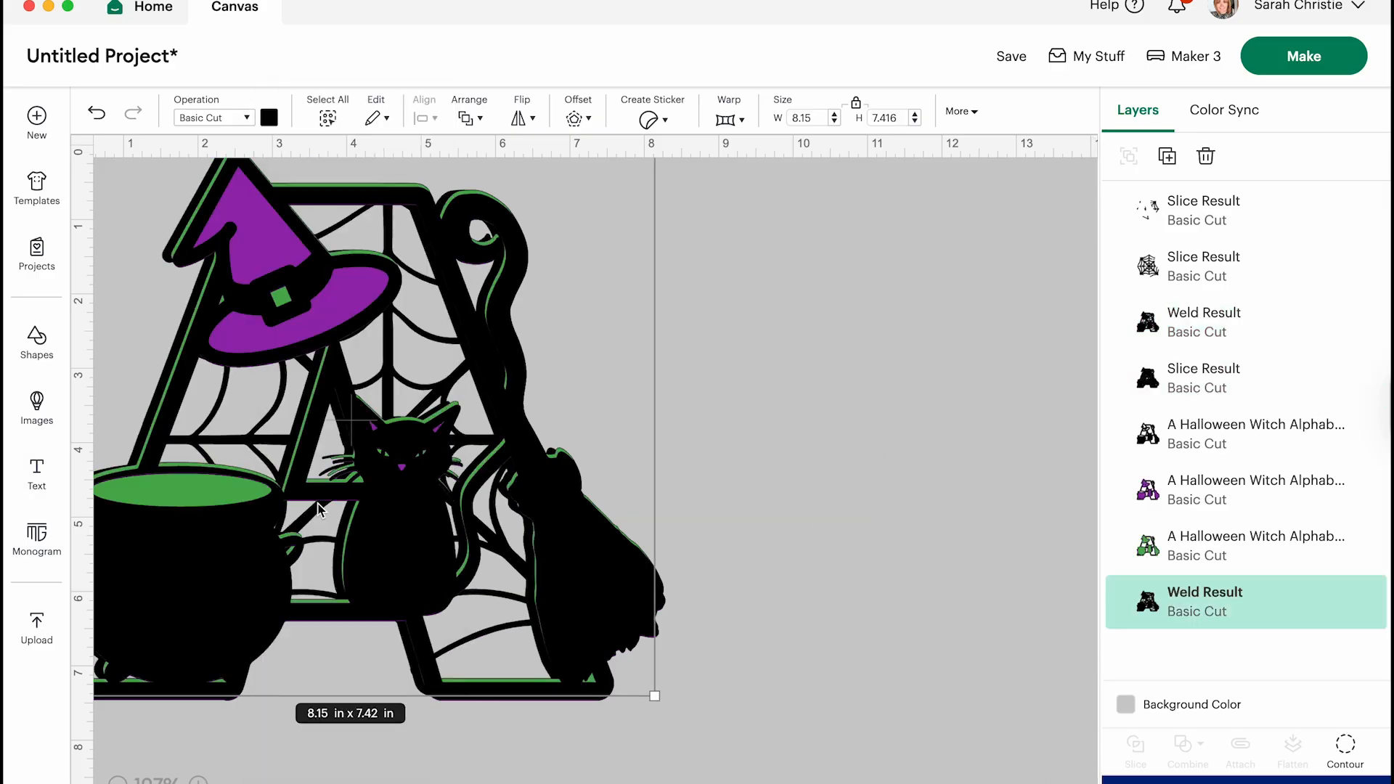
click(270, 118)
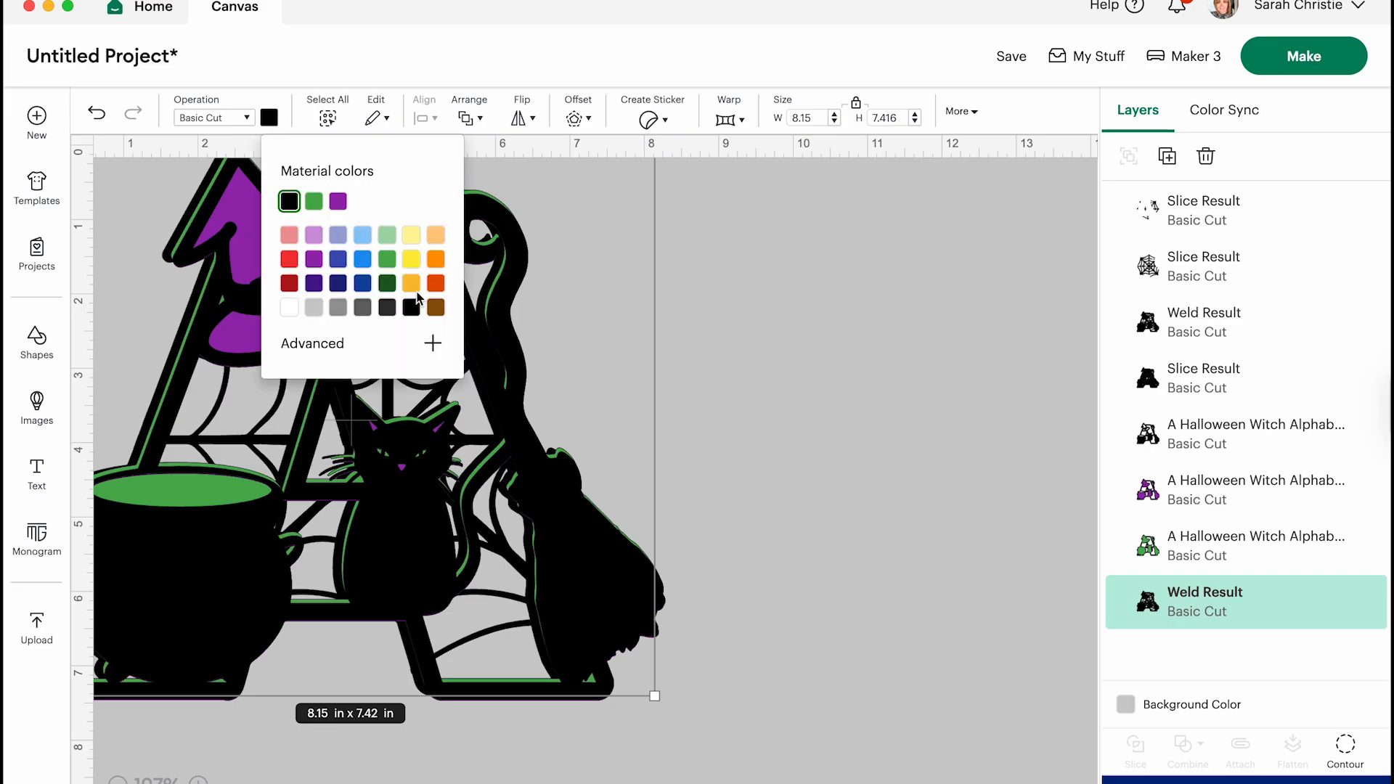
click(339, 313)
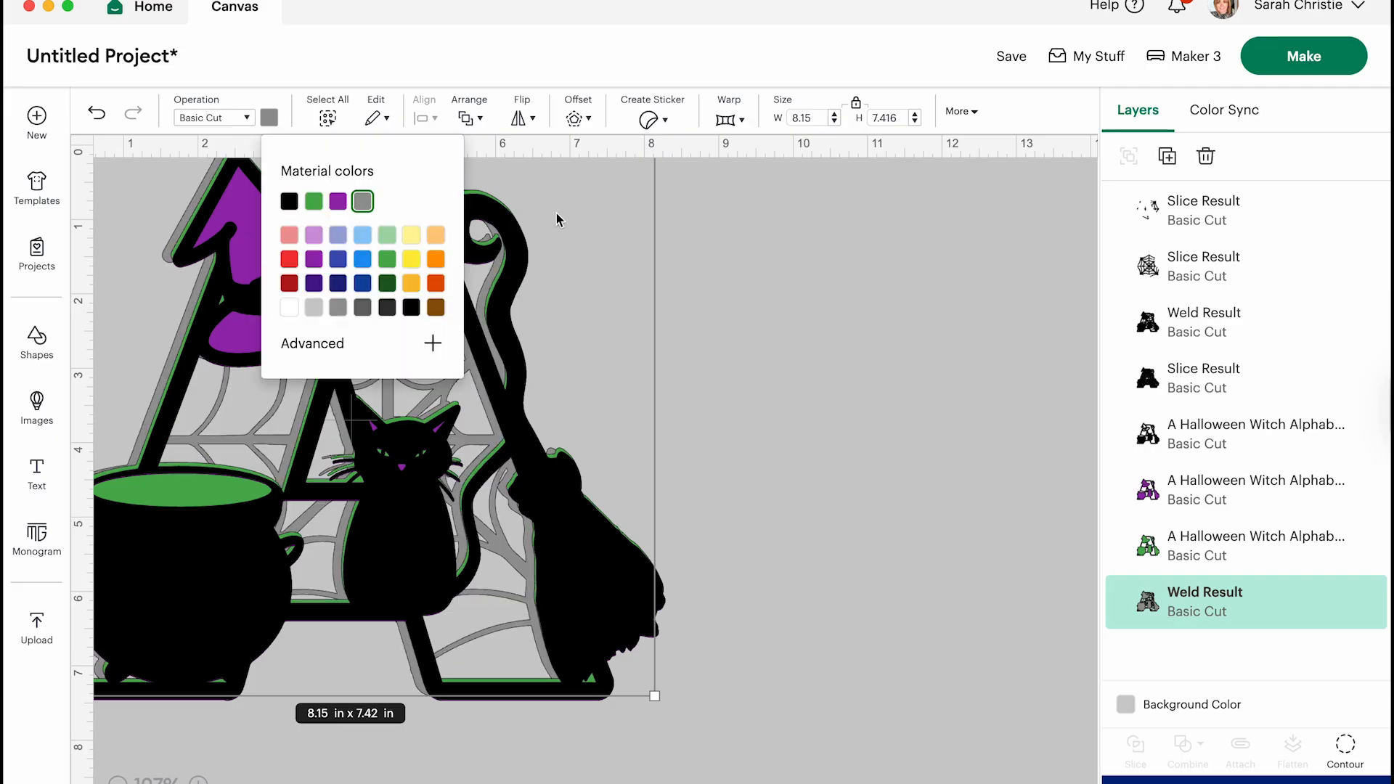
click(902, 383)
Step: Hide the web-gap contours of the duplicate welded letter to make a solid backing, keeping the A's central triangle open
scroll(806, 472, right, 10)
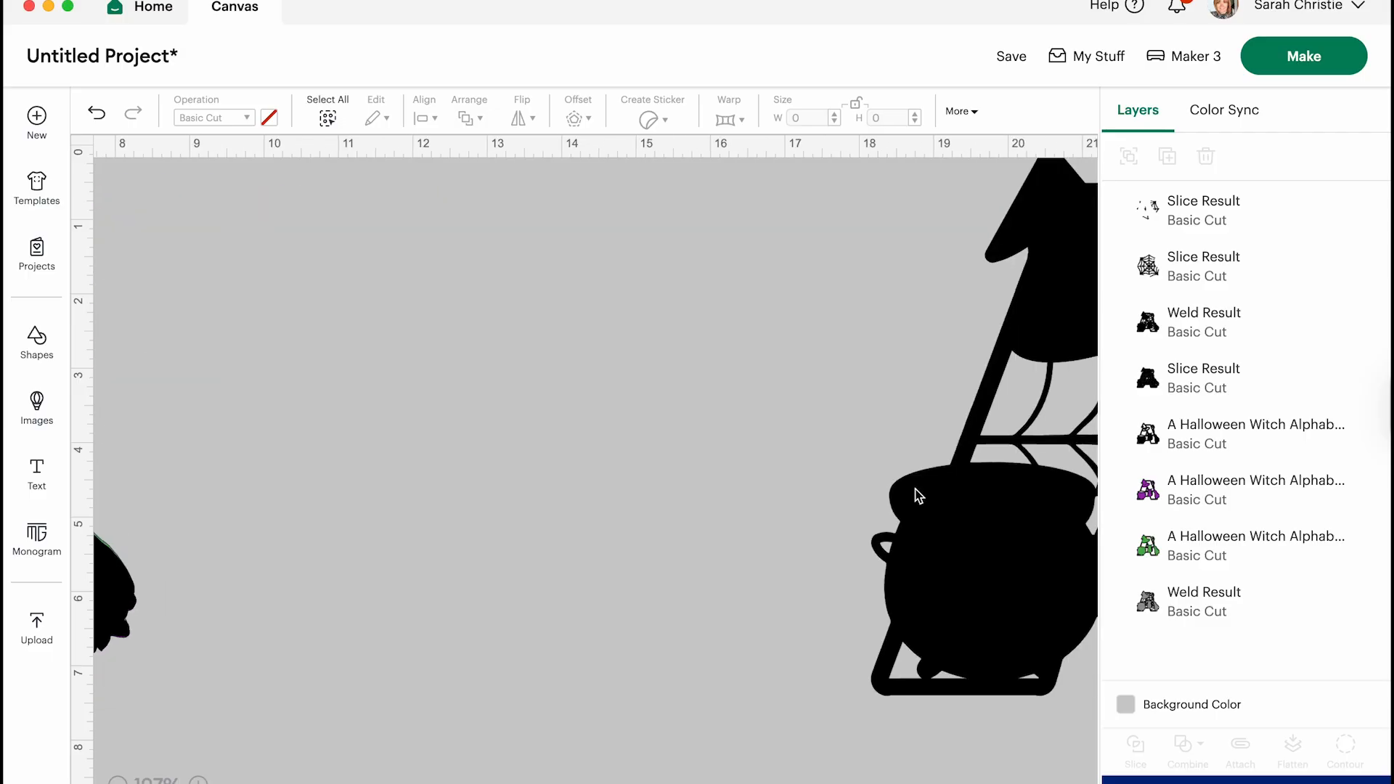
drag(919, 491, 458, 535)
click(1342, 737)
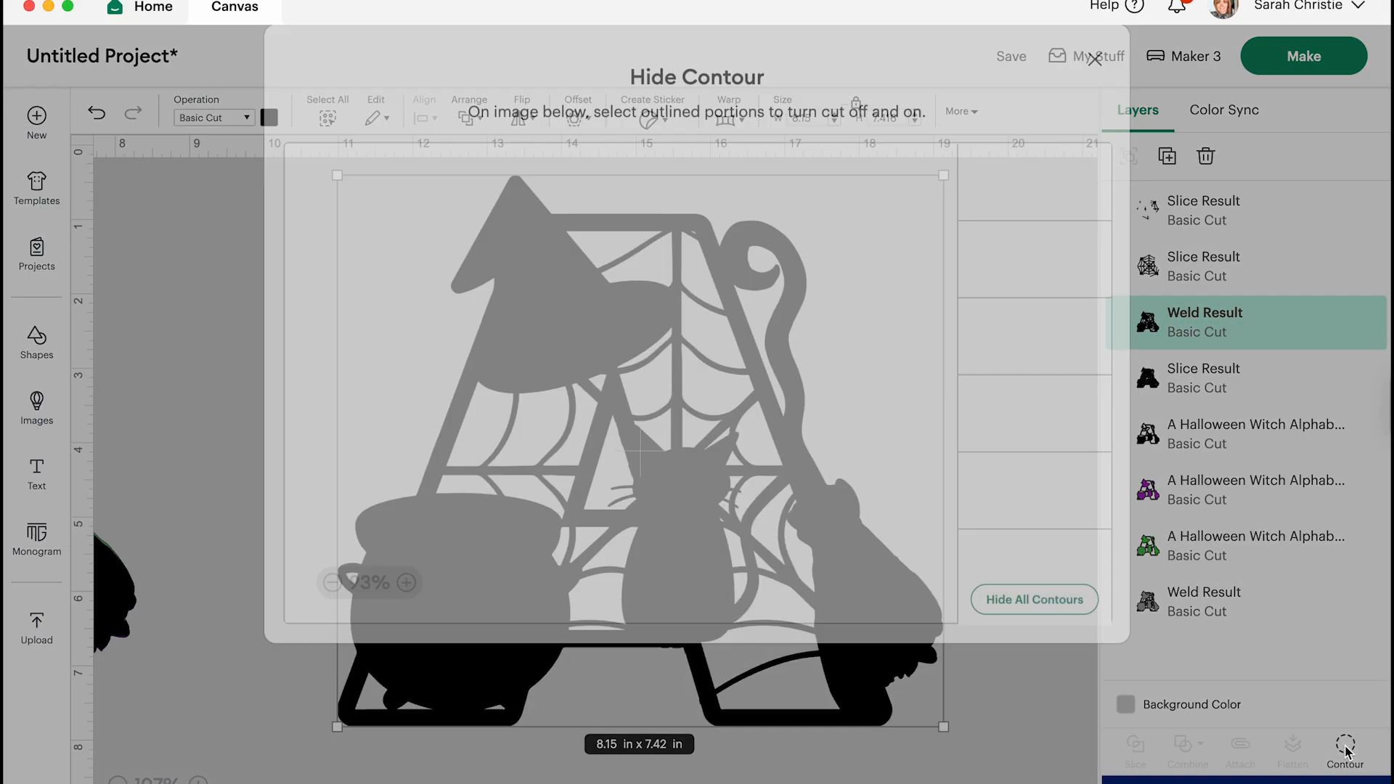
click(296, 518)
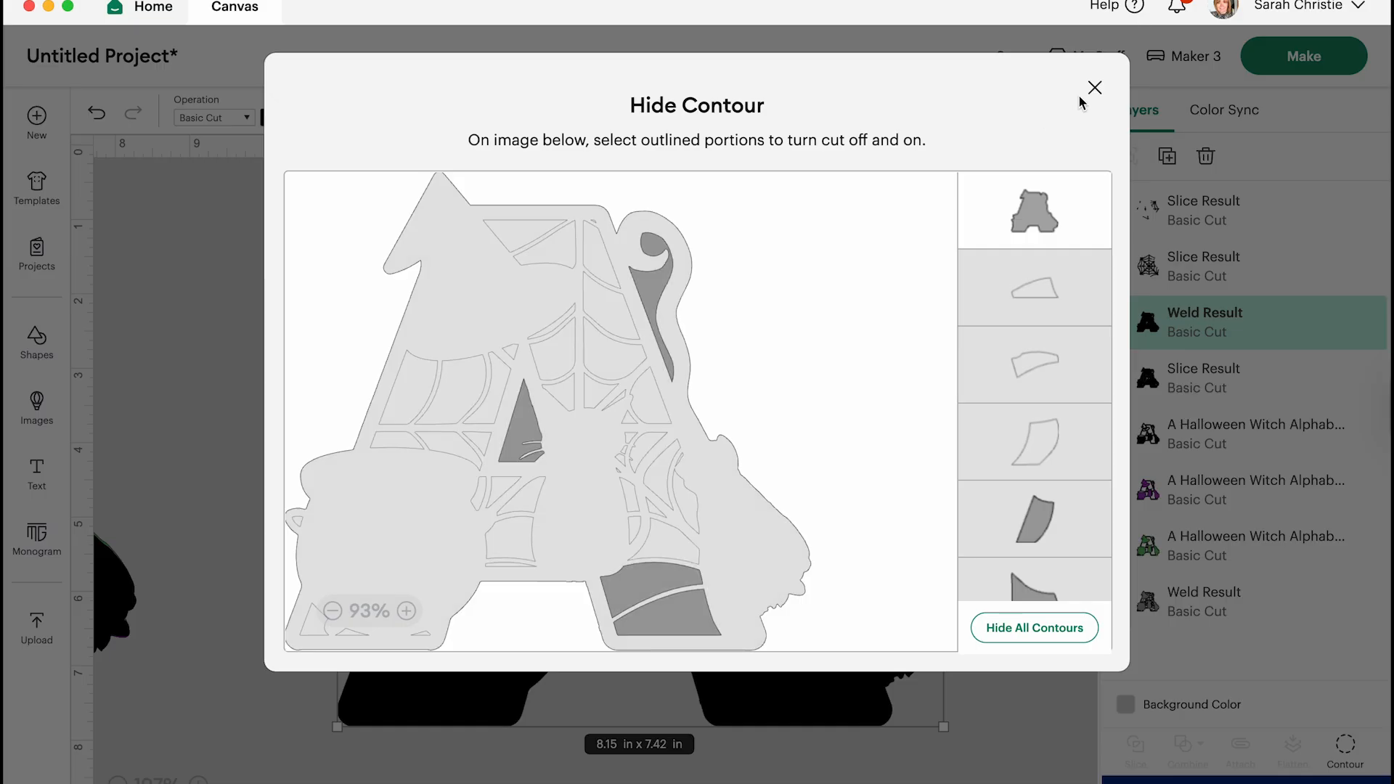
click(1094, 88)
Step: Move the solid backing letter onto the coloured stack and send it to the back
scroll(543, 383, left, 10)
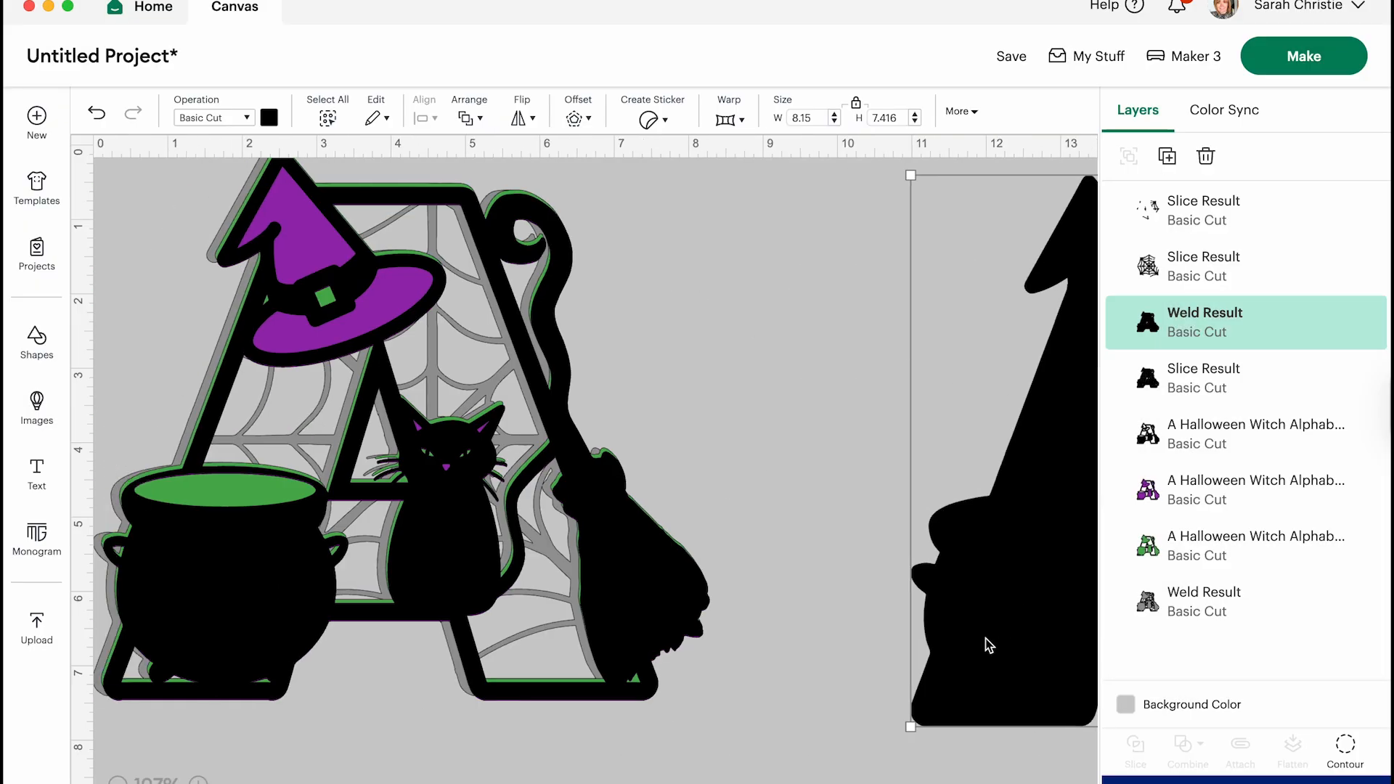
drag(975, 641, 158, 610)
right_click(264, 439)
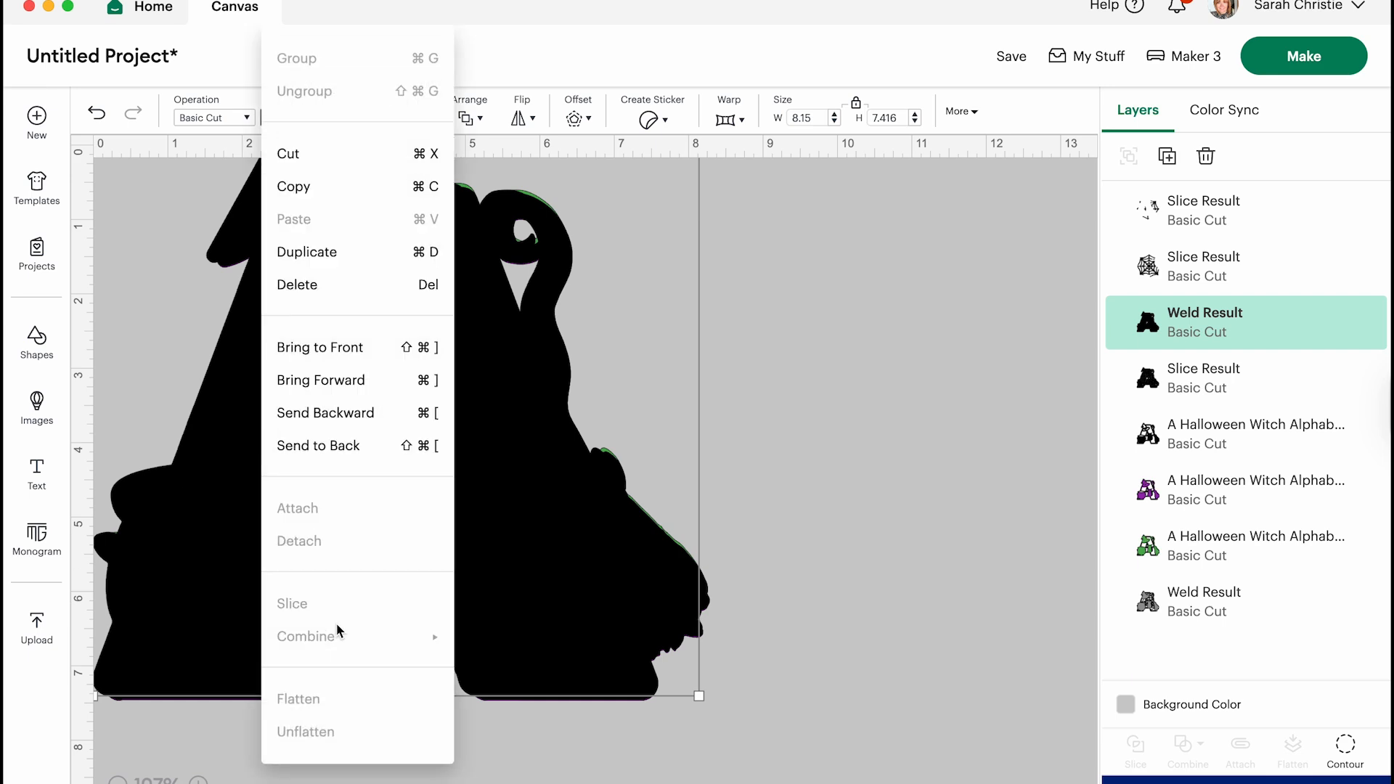
click(332, 445)
click(888, 738)
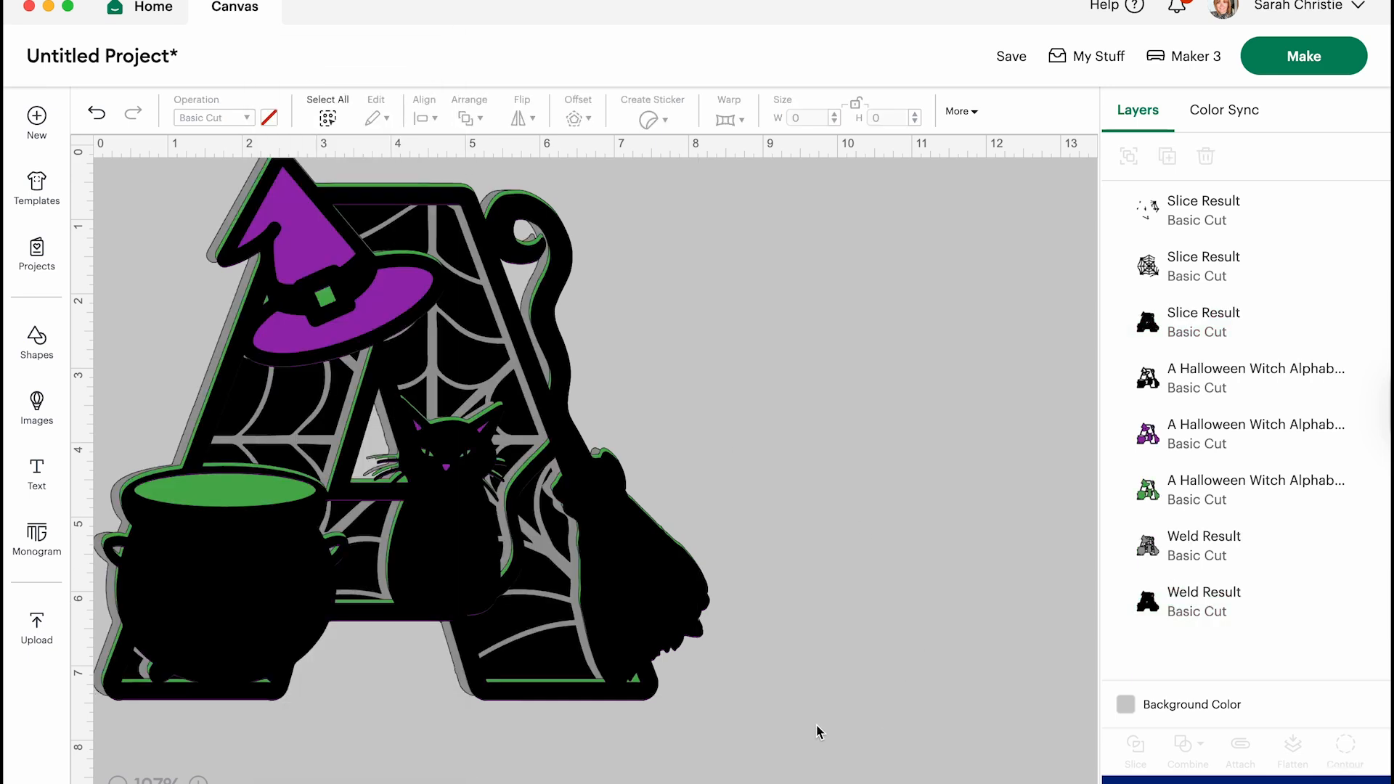
Step: Select the five stacked letter layers together and align them to a common center
drag(857, 777, 28, 83)
click(436, 120)
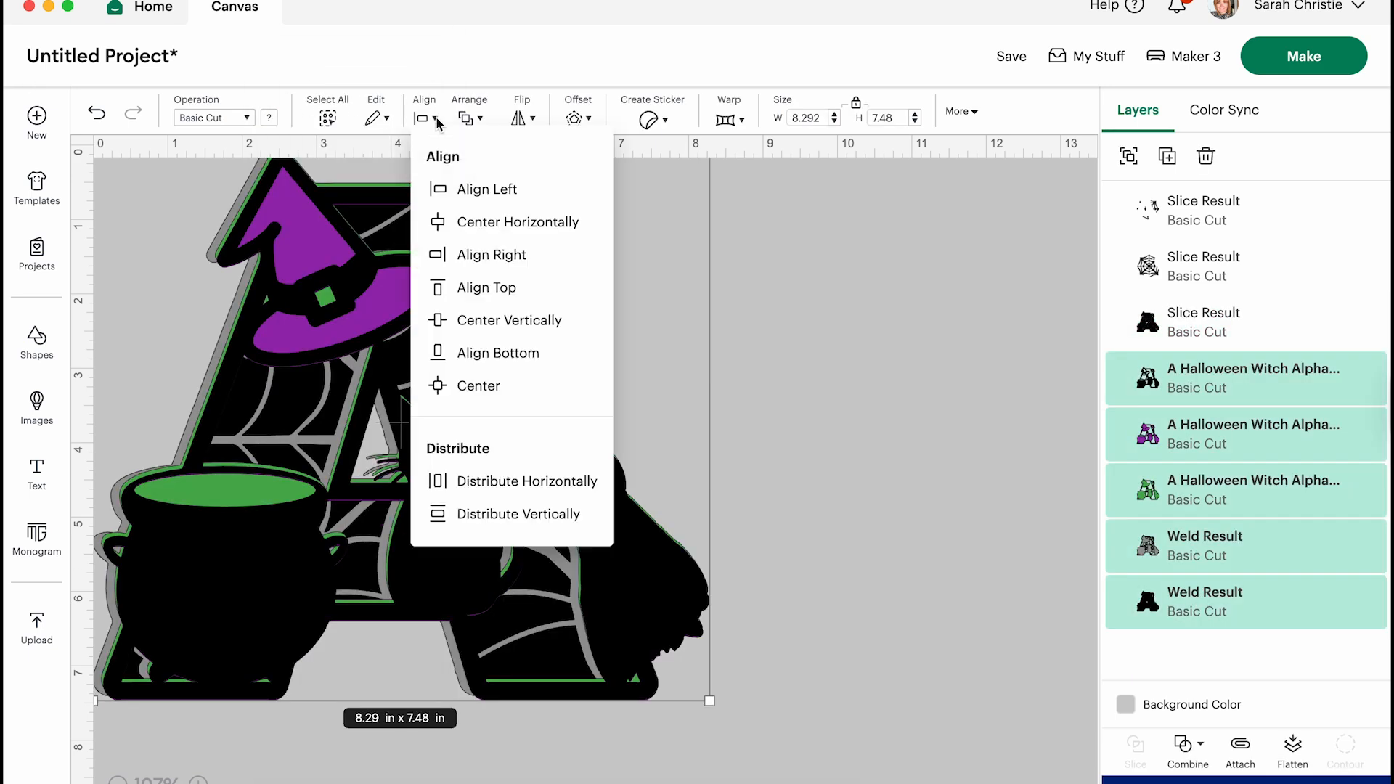
click(477, 386)
click(799, 376)
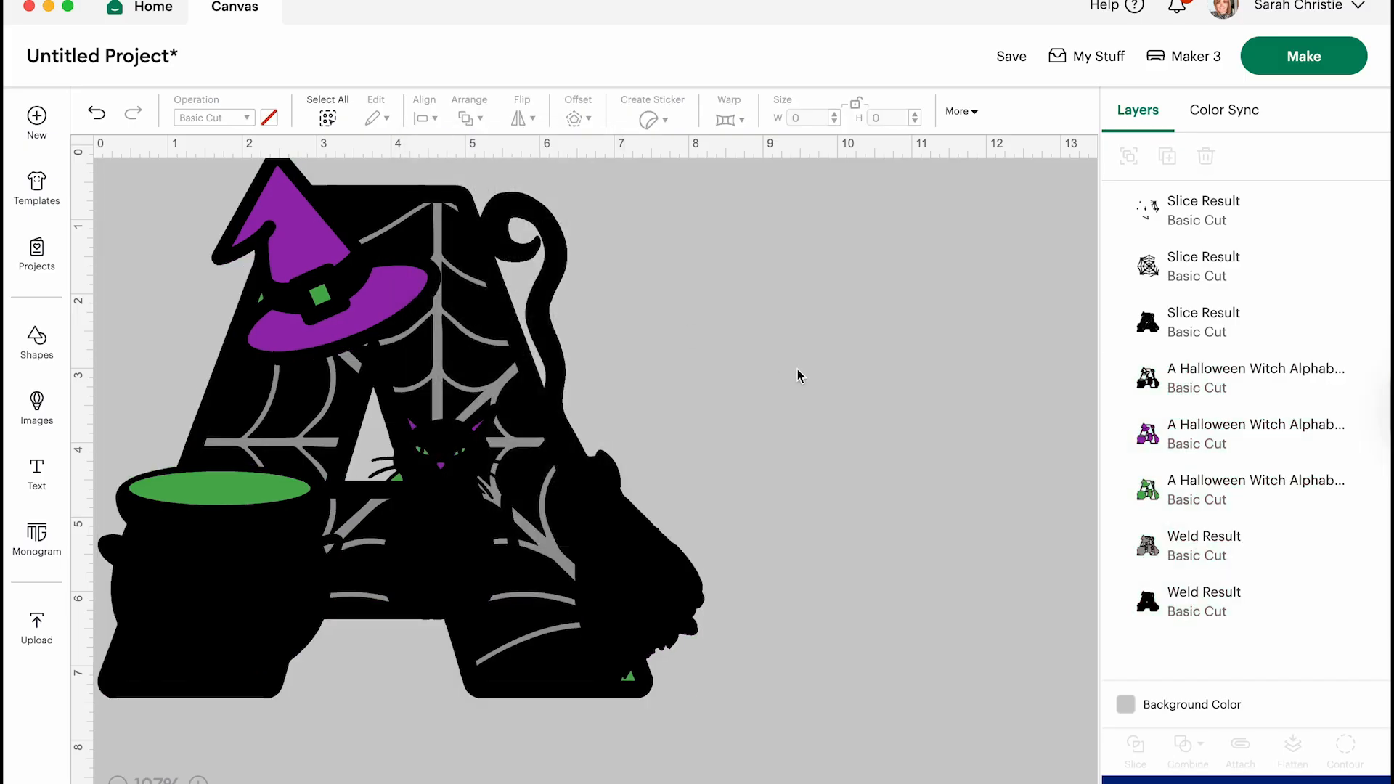
Step: Colour the backmost solid letter layer dark blue
click(1177, 608)
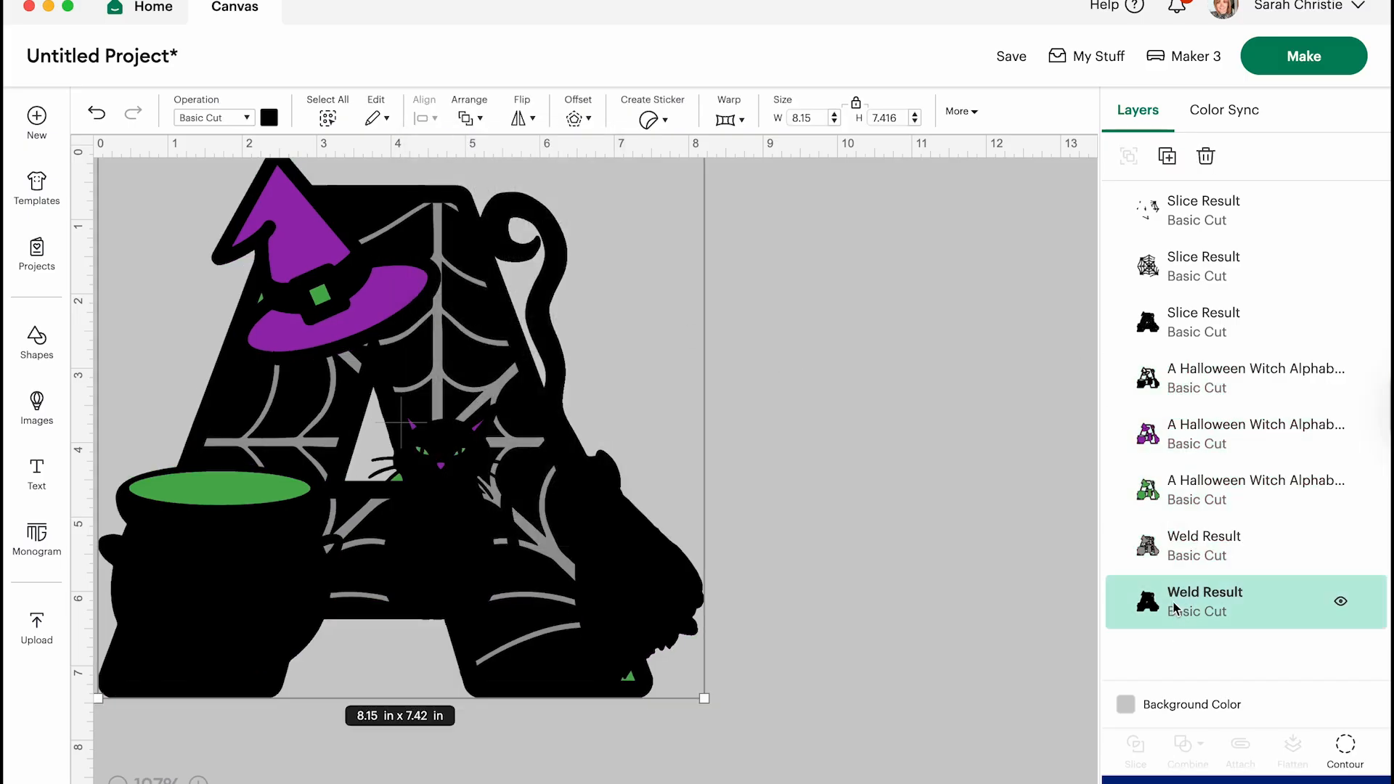
click(269, 118)
click(363, 284)
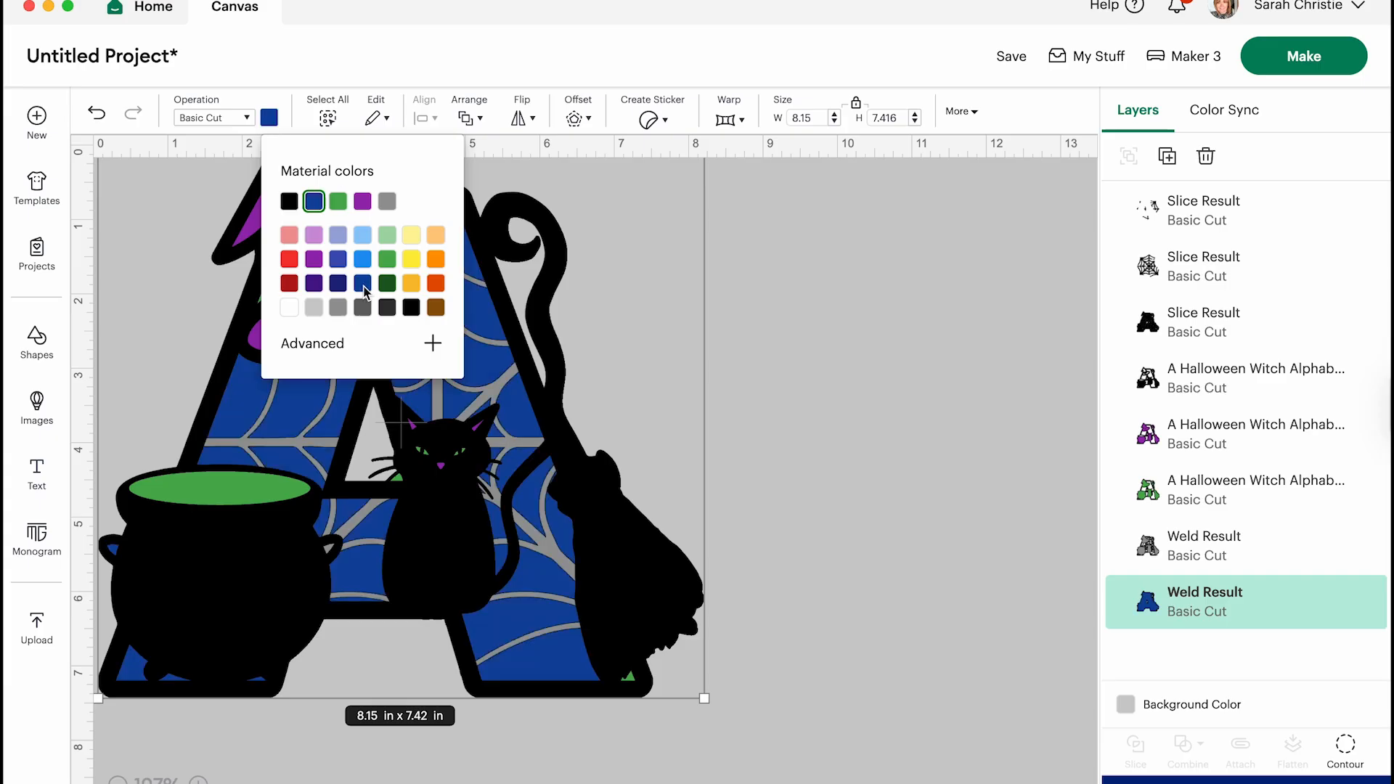
click(949, 420)
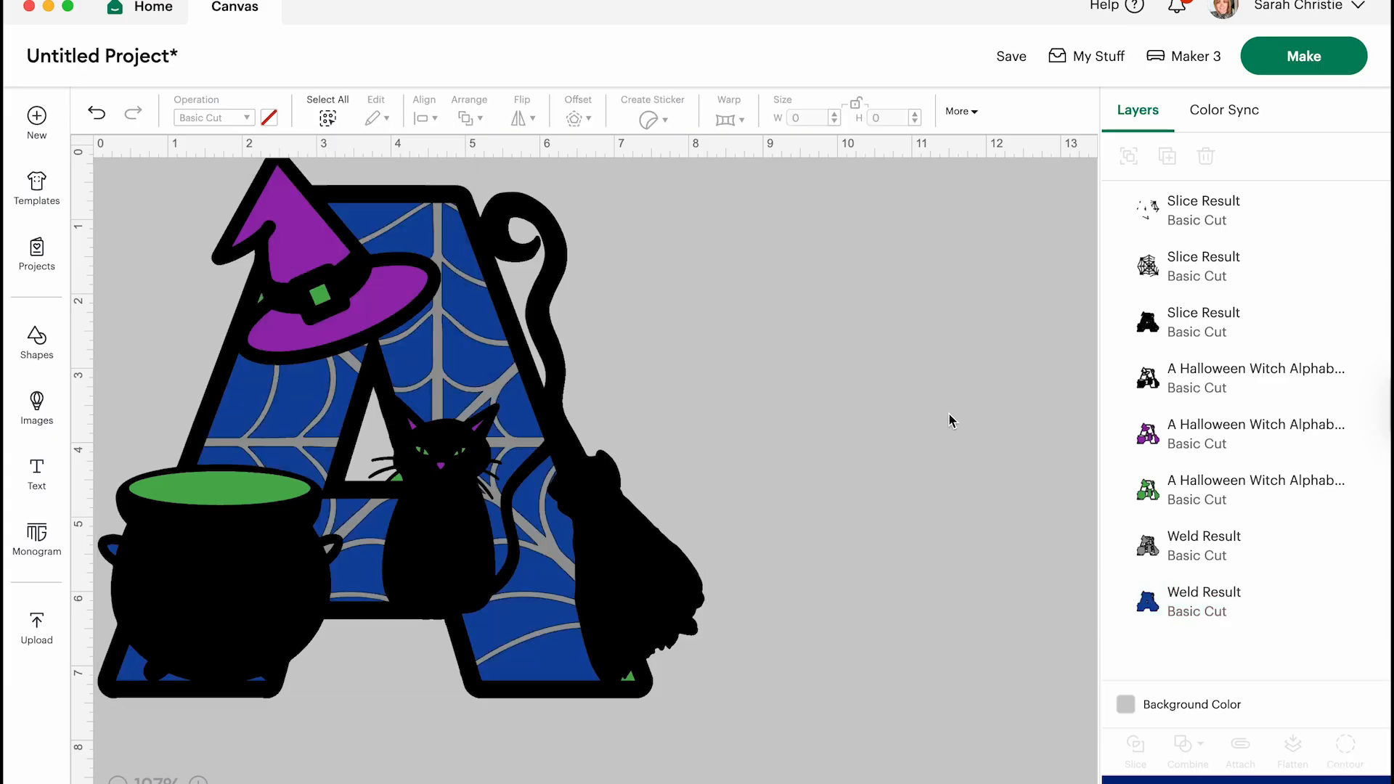